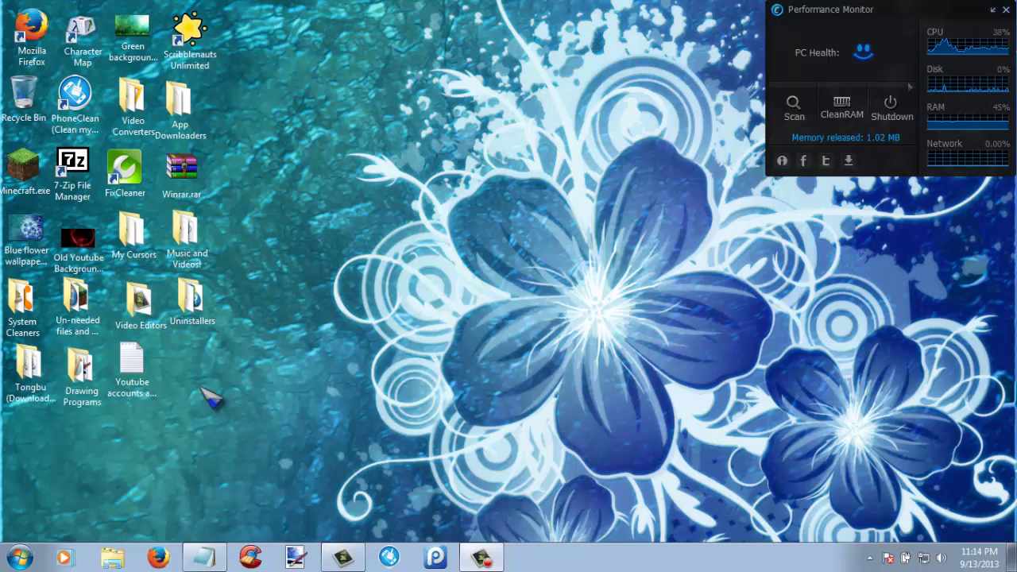
Open System Properties from Control Panel's System page and show the System Protection tab for Local Disk (C:).
click(20, 558)
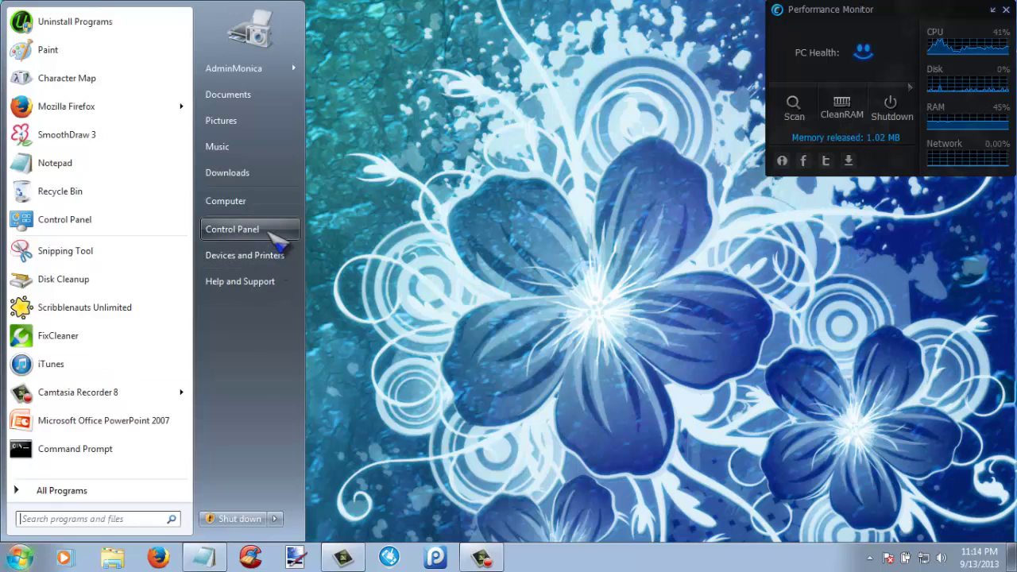
click(270, 229)
click(274, 194)
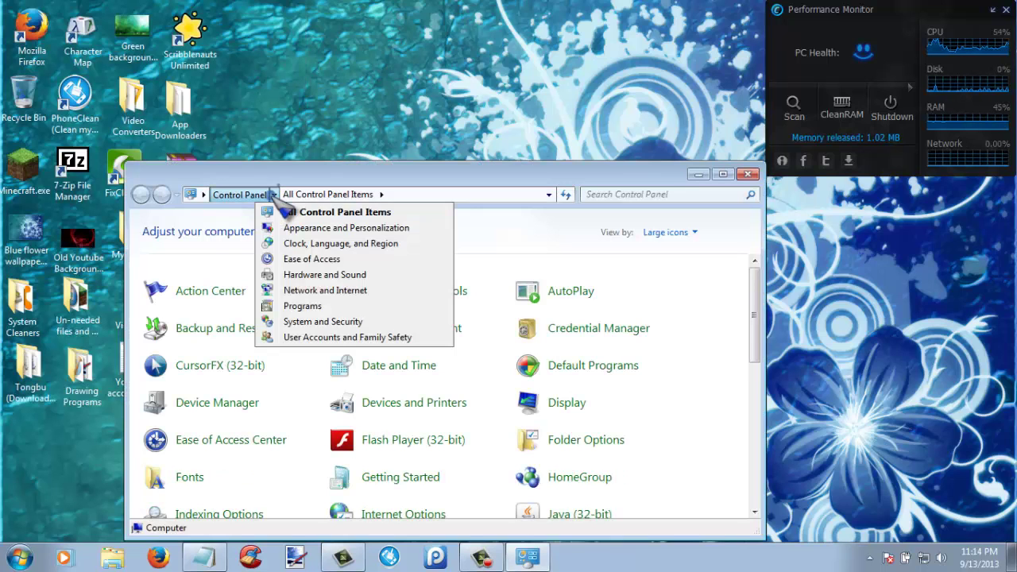
click(350, 325)
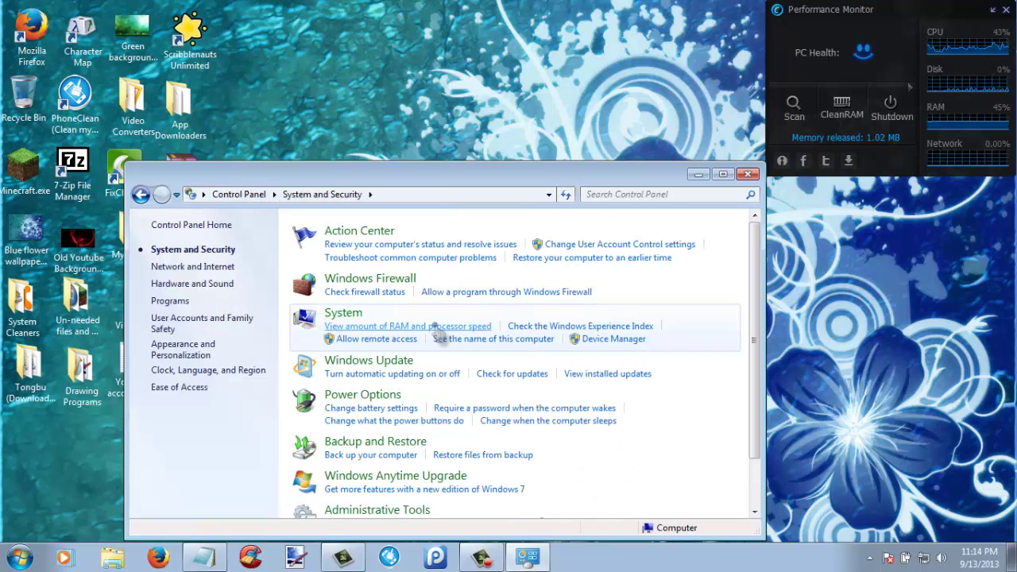
click(437, 327)
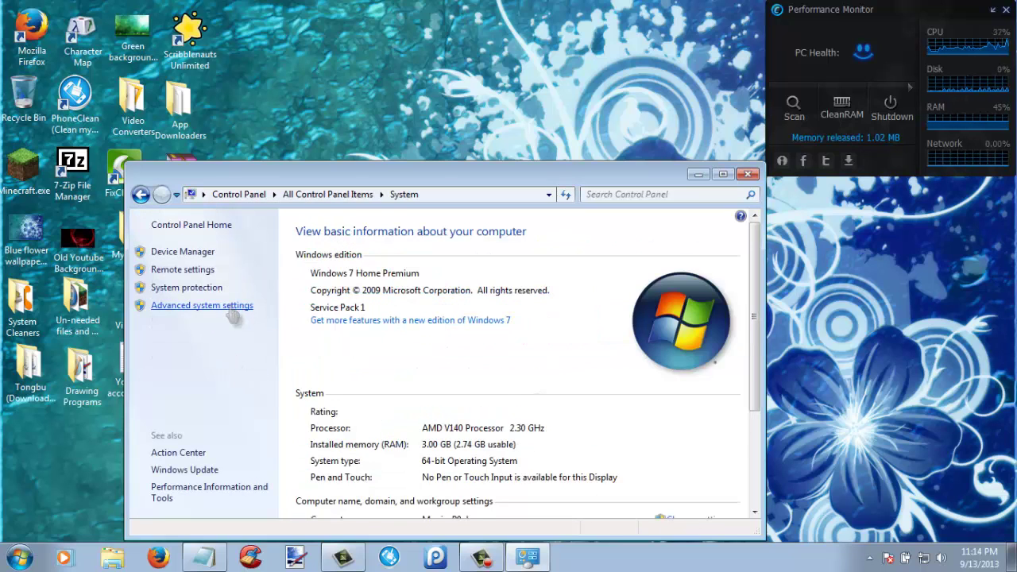
click(230, 309)
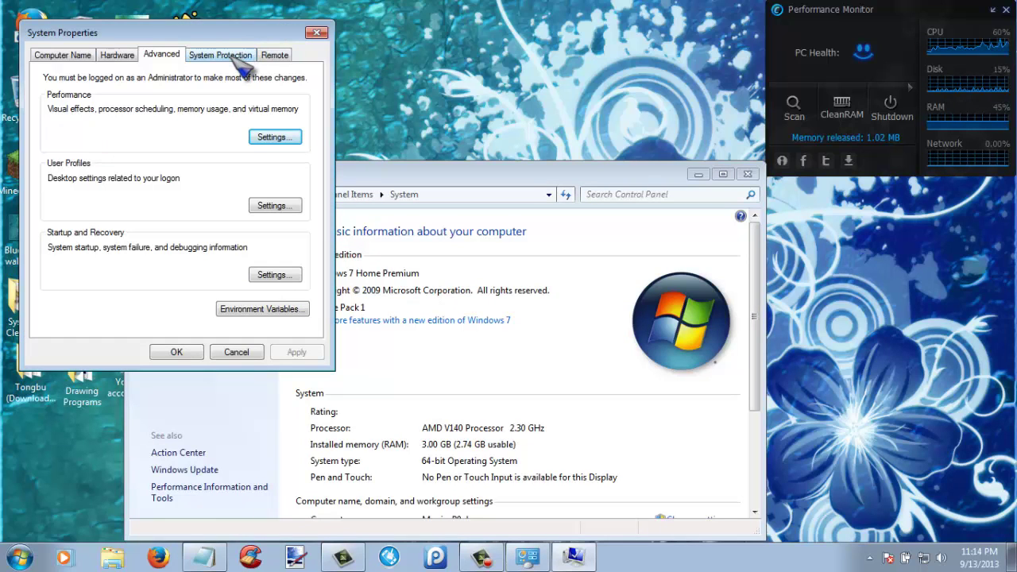
click(227, 56)
Delete all restore points on Local Disk (C:).
drag(262, 40, 443, 72)
click(440, 310)
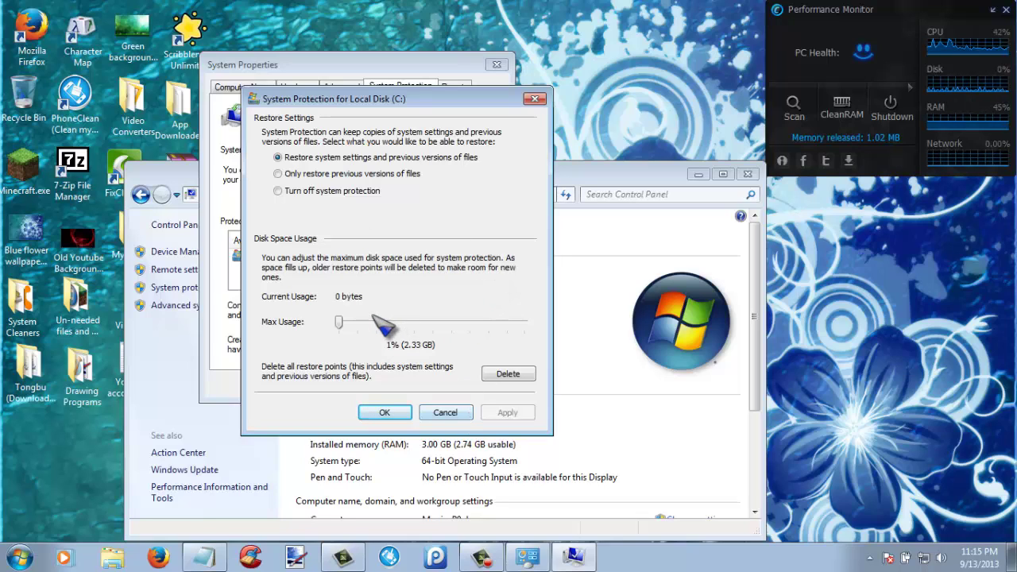
click(508, 374)
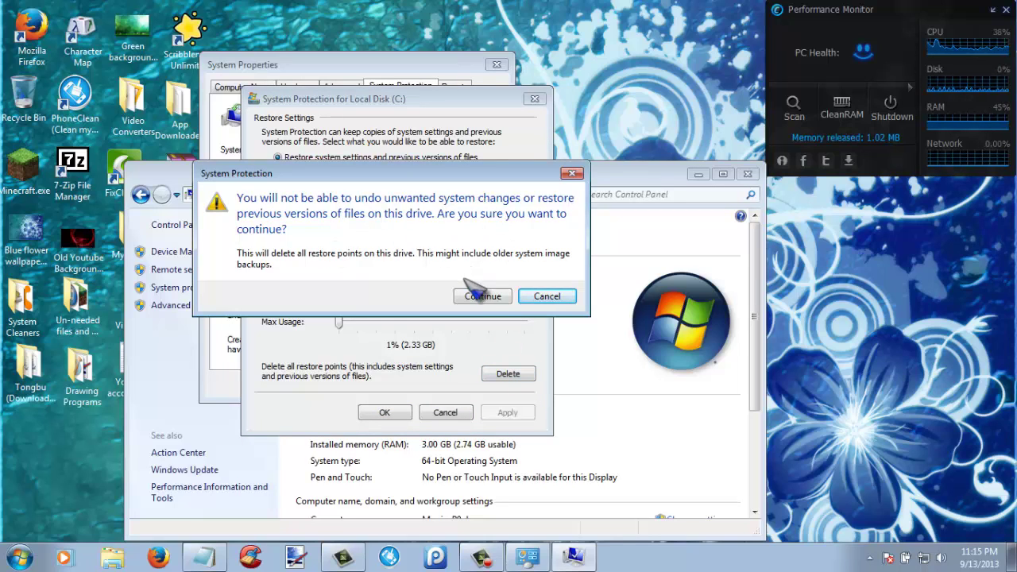
click(482, 296)
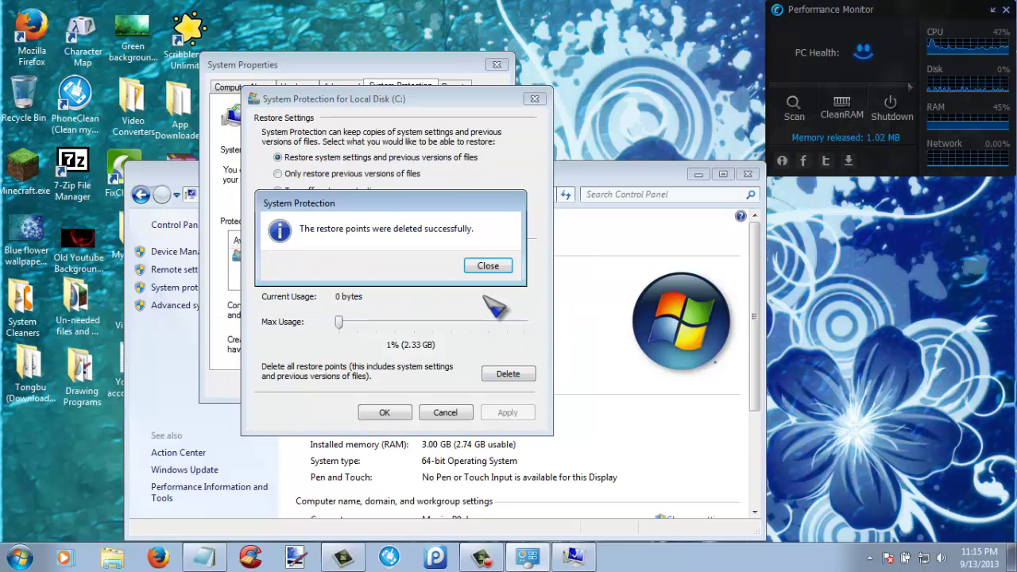
click(494, 264)
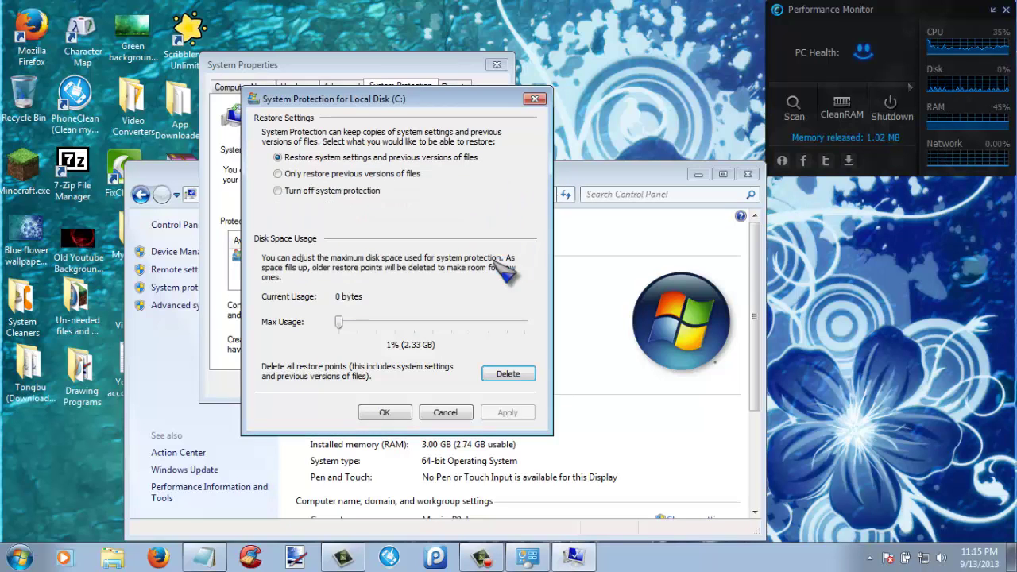
Close the drive protection settings, System Properties and the Control Panel System window.
click(384, 412)
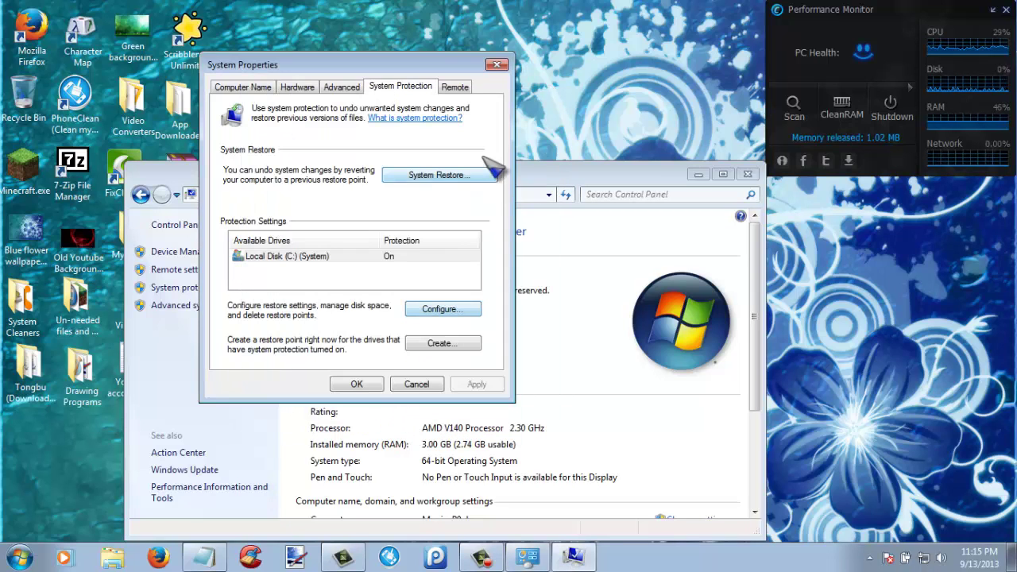
click(496, 64)
click(748, 174)
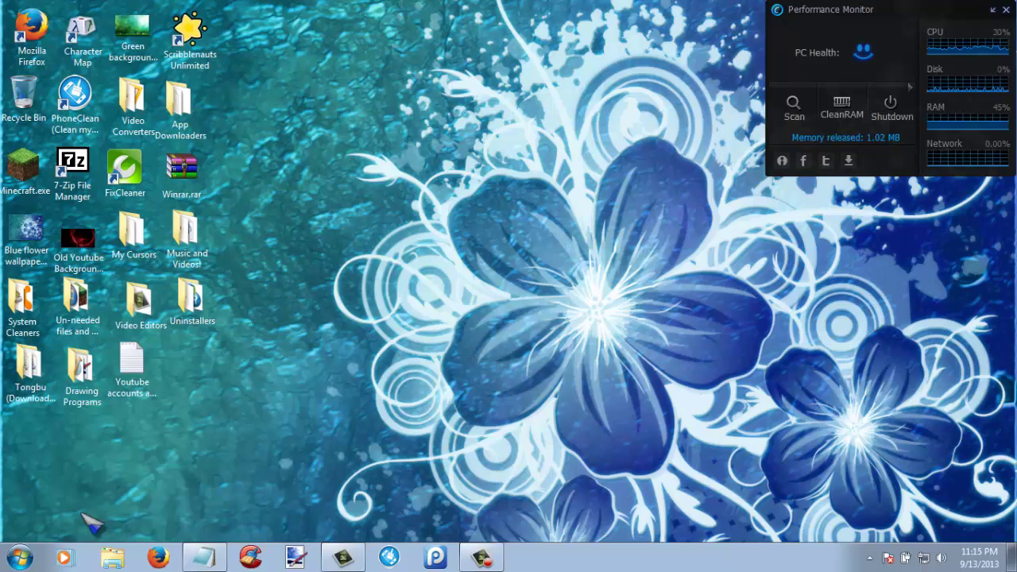
Reopen Advanced system settings from Control Panel and launch the Performance Settings dialog.
click(21, 557)
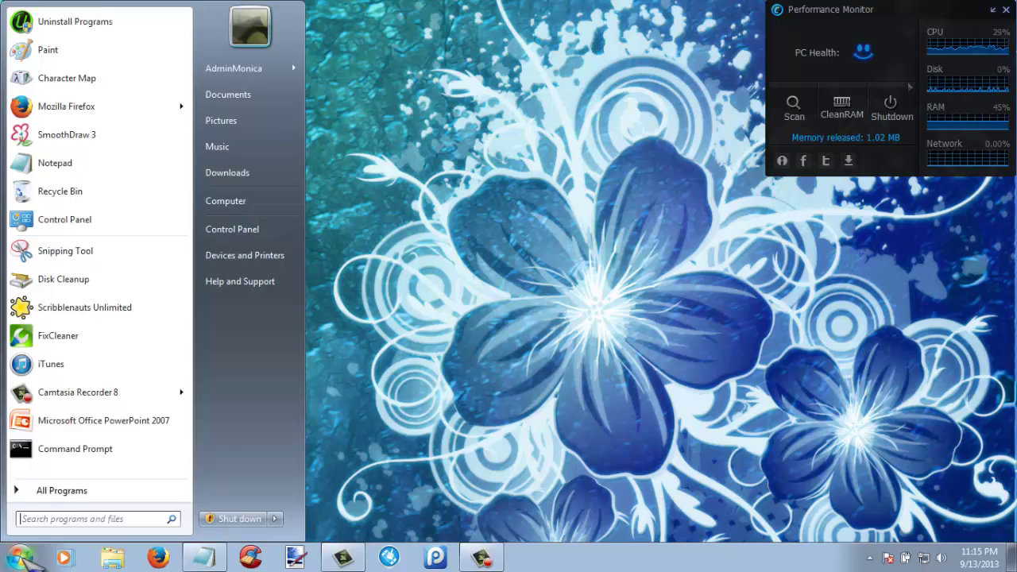
click(261, 233)
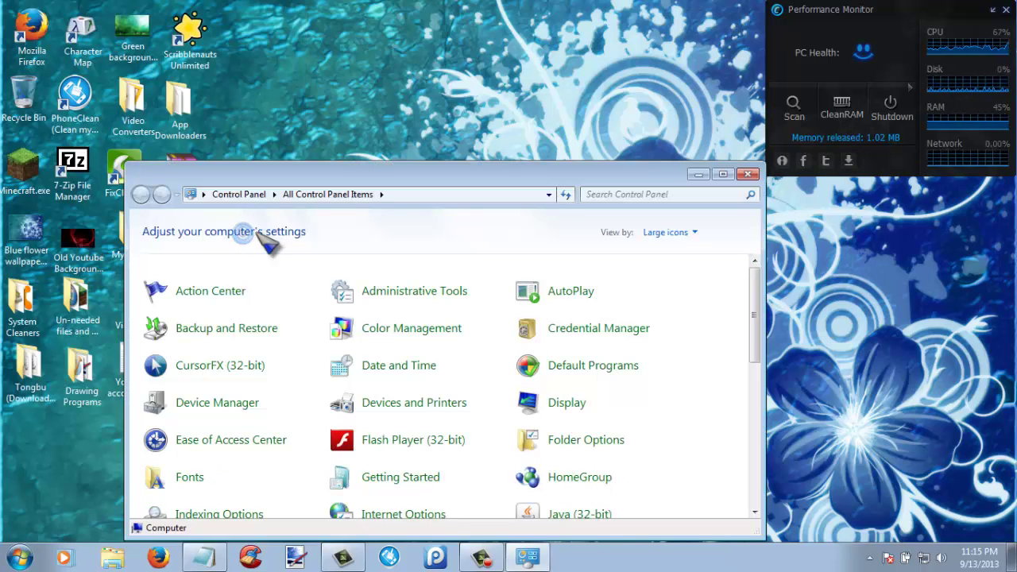
click(274, 194)
click(301, 320)
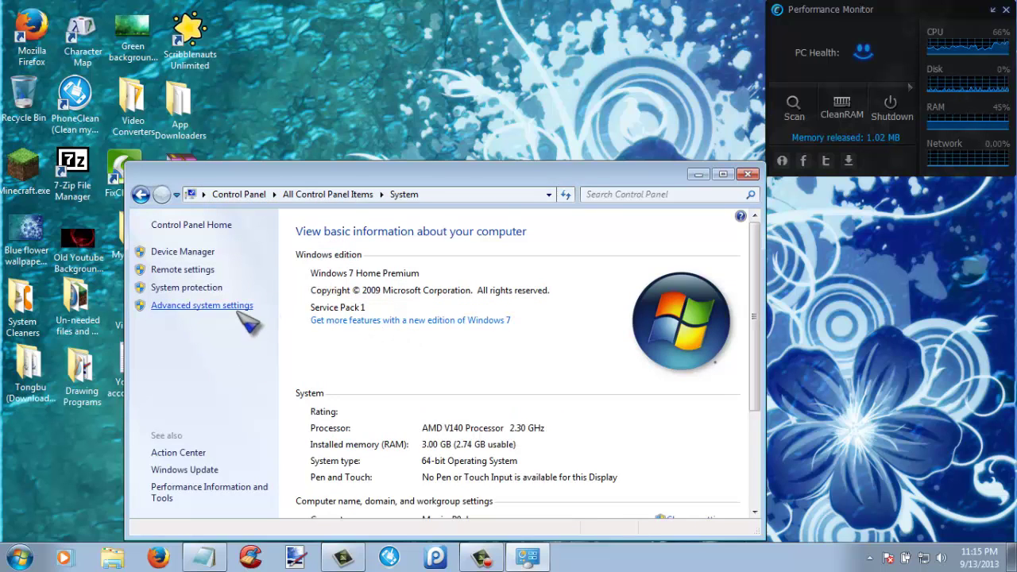
click(236, 307)
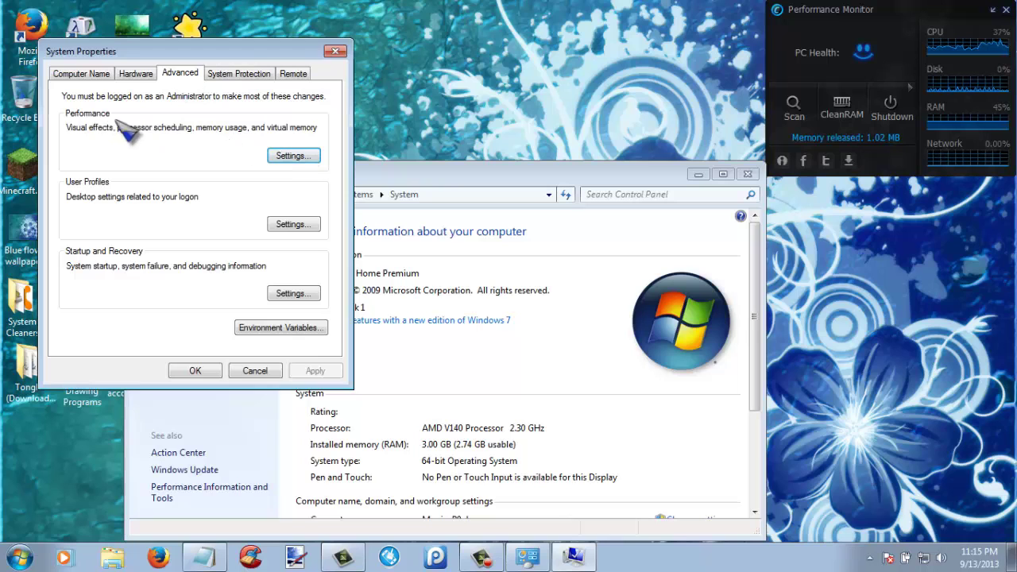
click(293, 157)
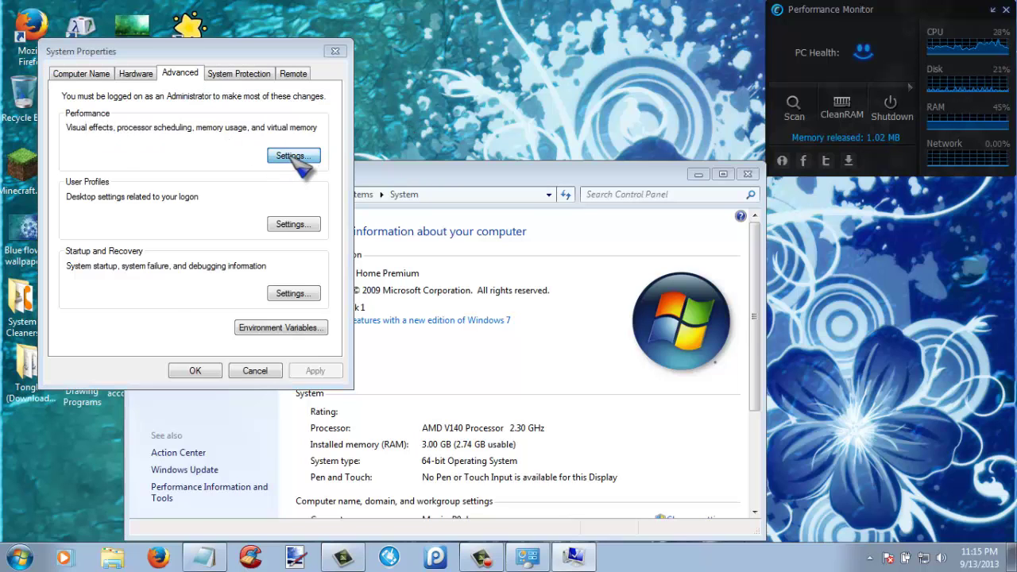
Review the Visual Effects options and close Performance Options, keeping the current settings.
drag(229, 107, 438, 58)
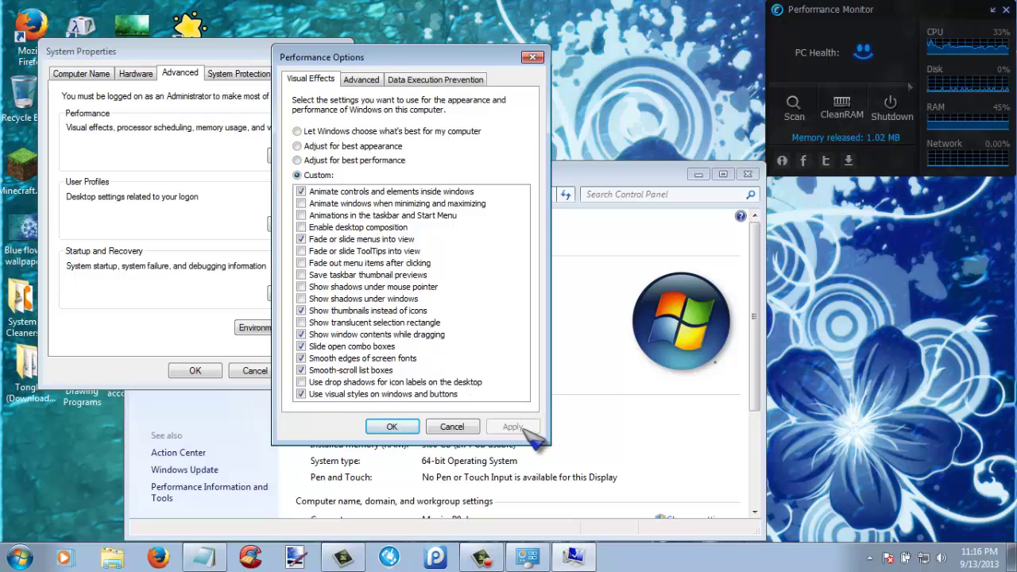
click(391, 428)
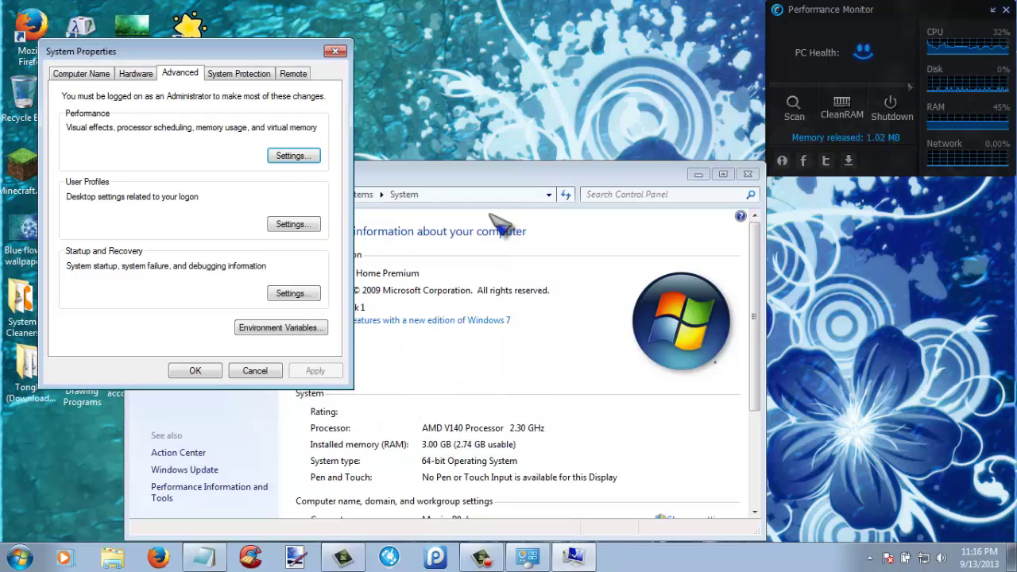
Set the screen saver to (None) through Personalize, apply it, and close Personalization.
right_click(546, 97)
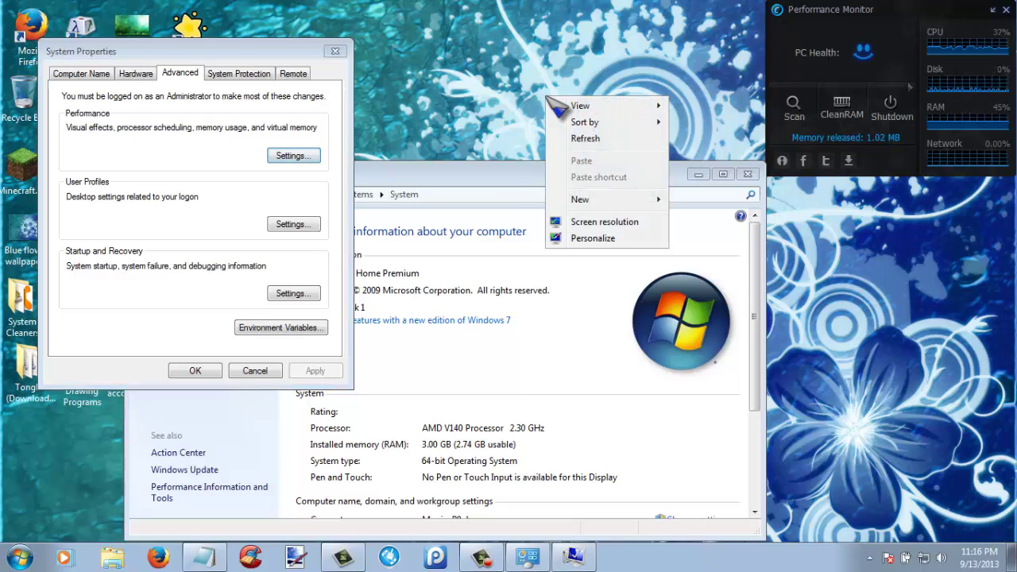
click(618, 240)
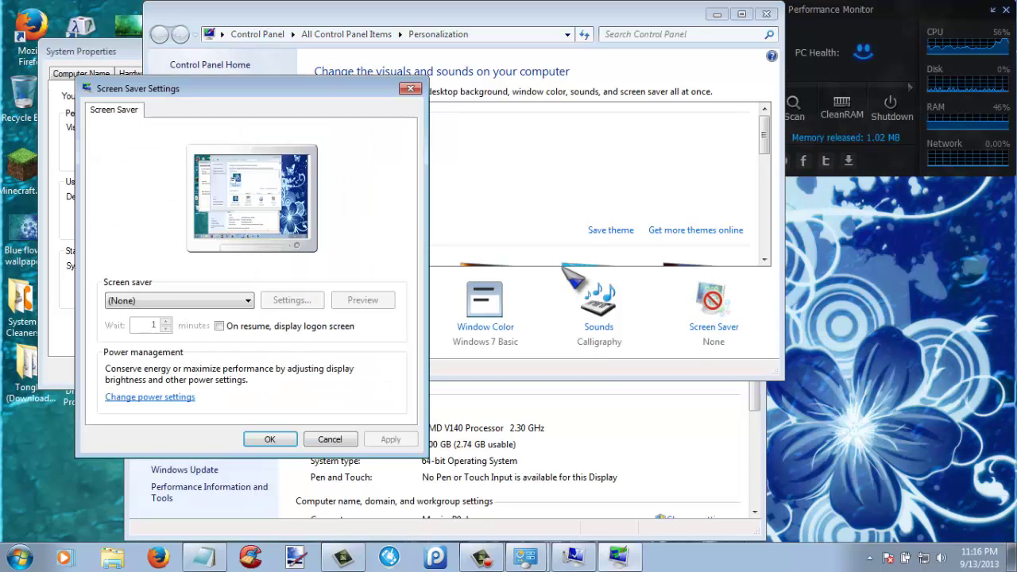
drag(313, 98, 467, 86)
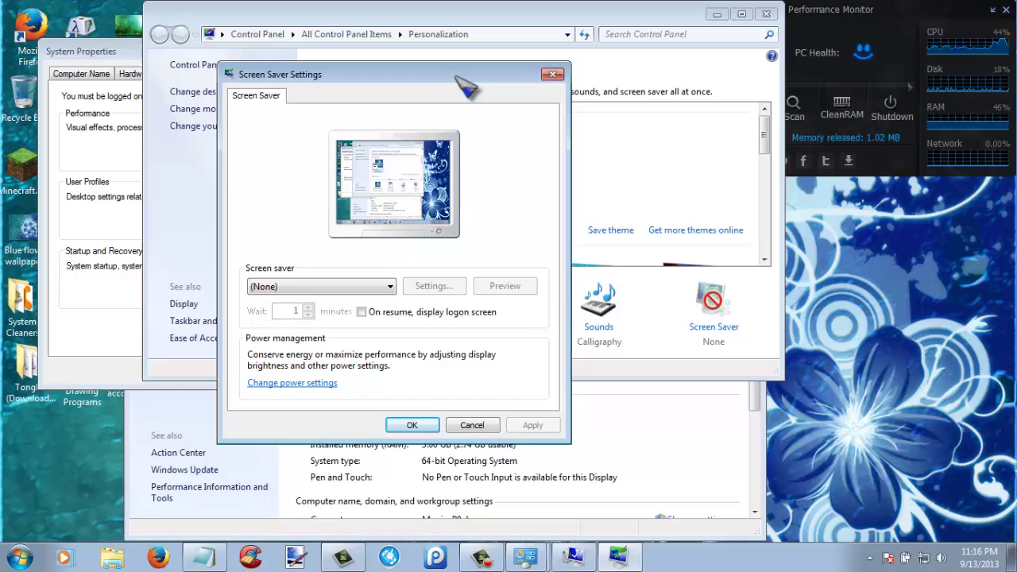
click(367, 286)
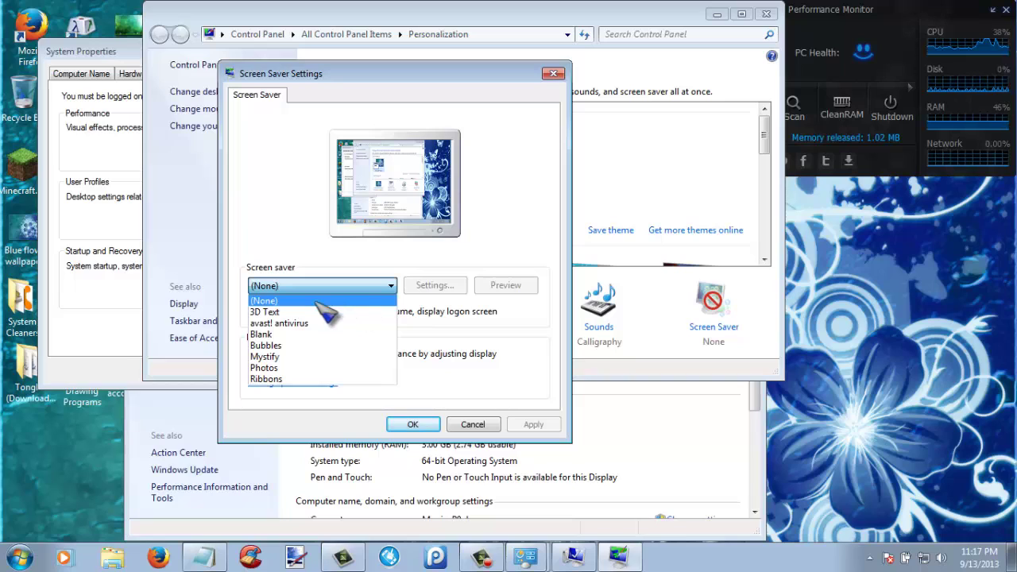
click(289, 301)
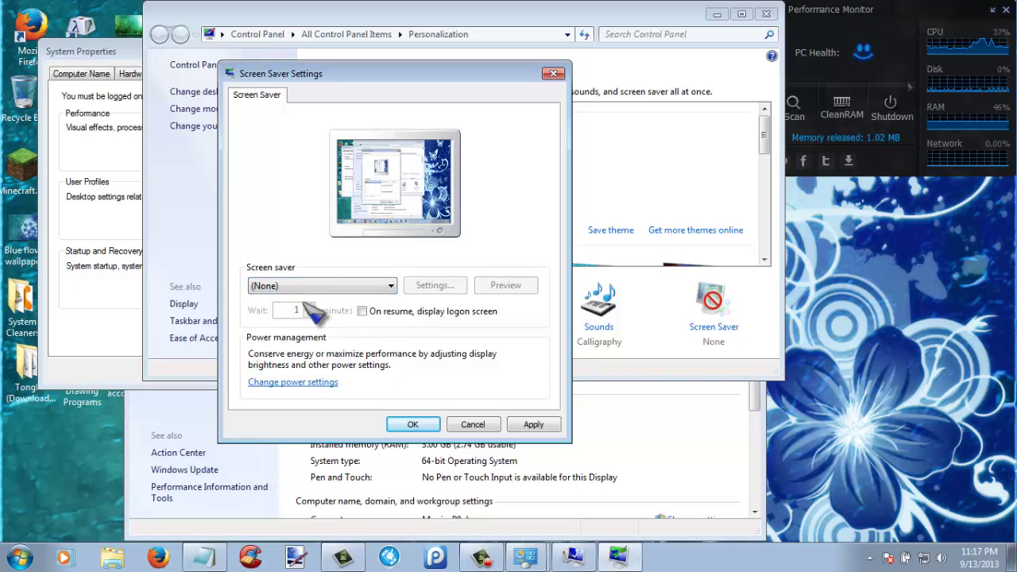
click(533, 424)
click(412, 425)
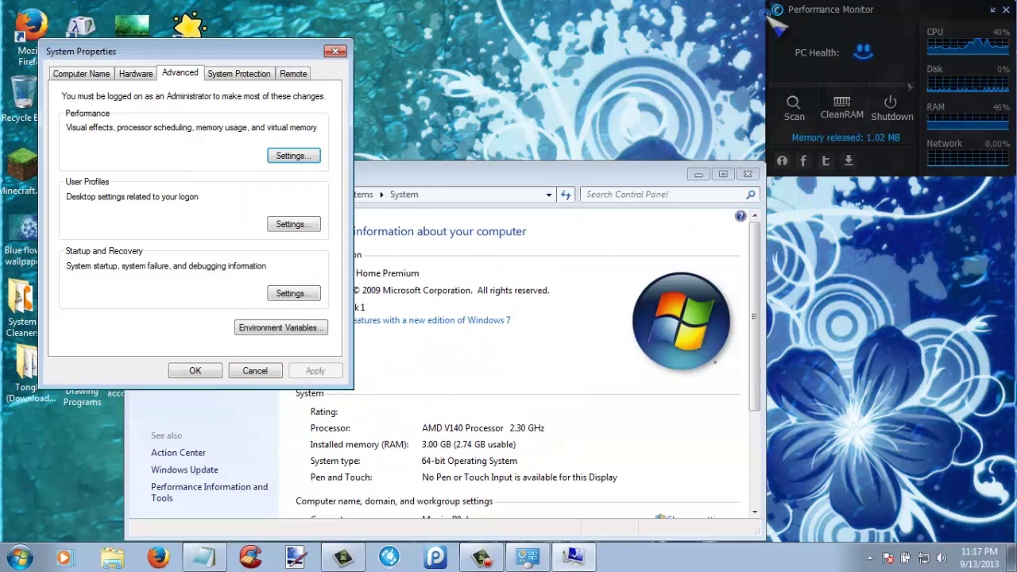
click(766, 13)
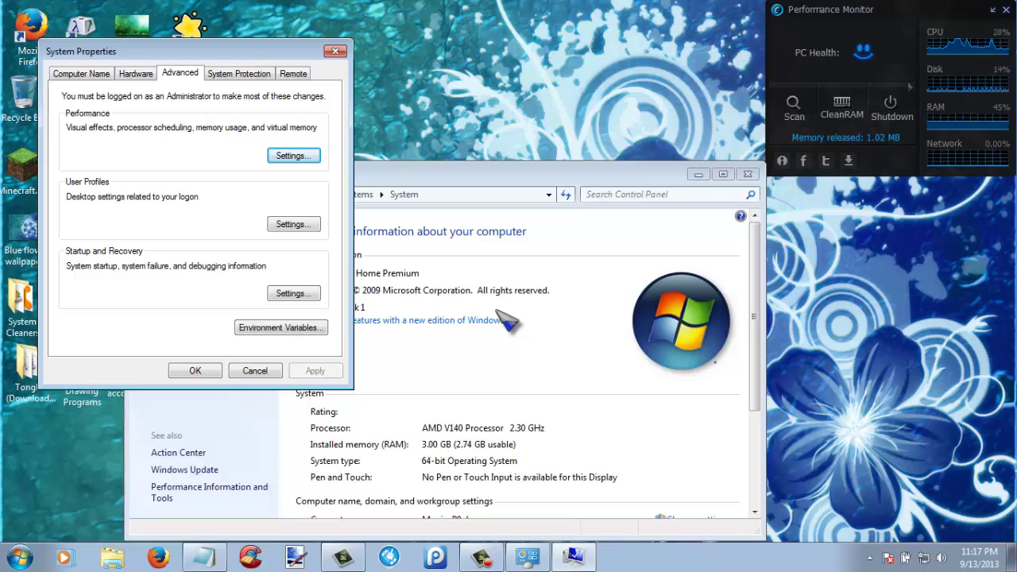
Bring the 'powercfg -H off' Notepad note forward and launch Command Prompt as administrator.
click(206, 555)
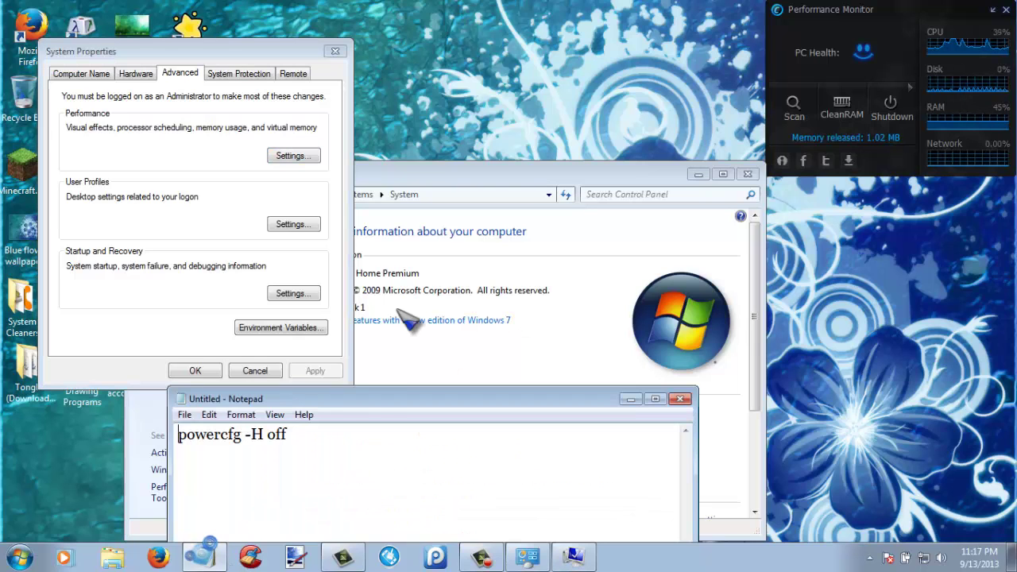
drag(377, 402, 390, 151)
click(20, 556)
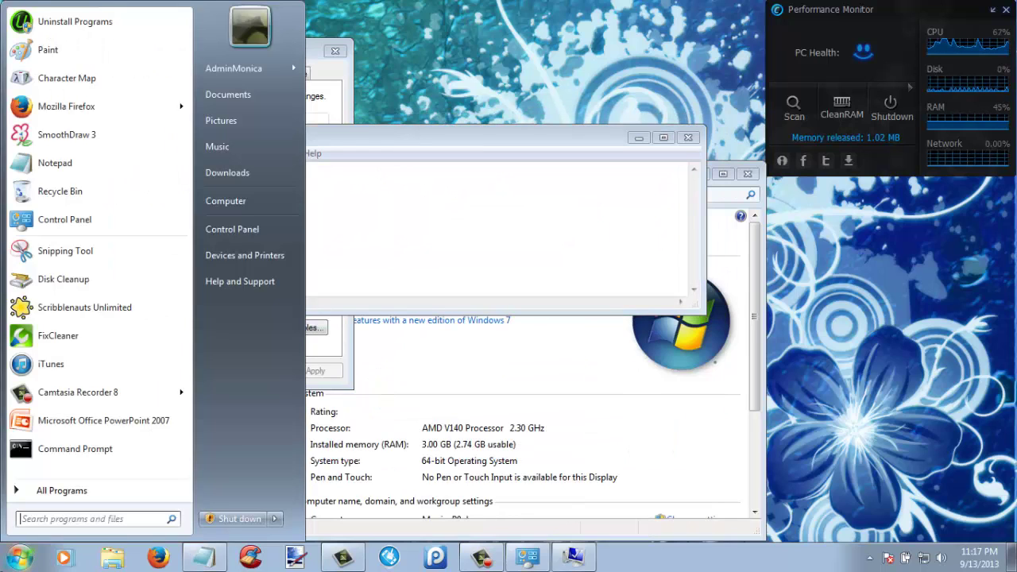
right_click(110, 455)
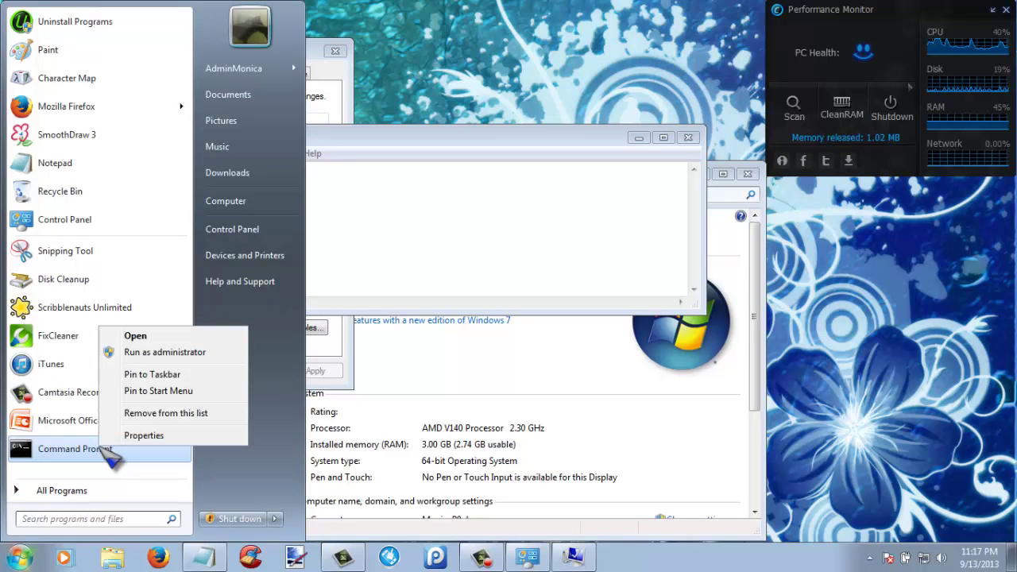
click(192, 355)
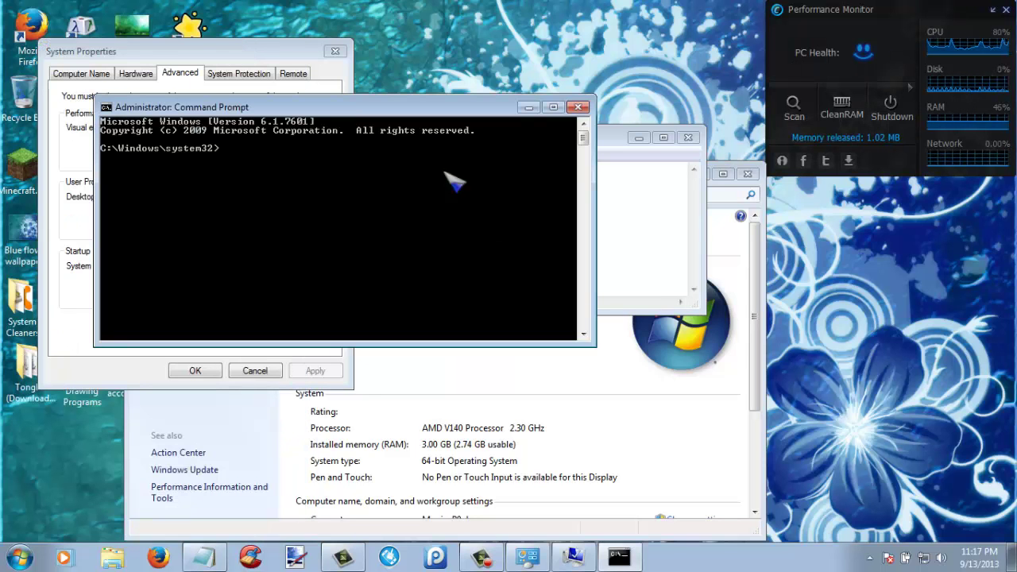
Copy 'powercfg -H off' from the Notepad note and paste it at the administrator prompt.
drag(397, 106, 714, 154)
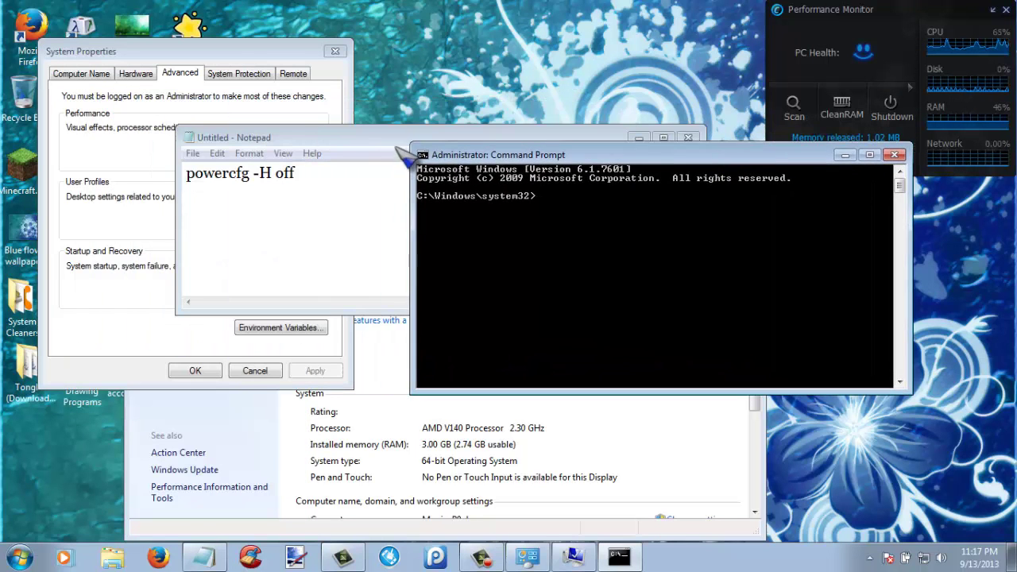
drag(396, 145, 559, 250)
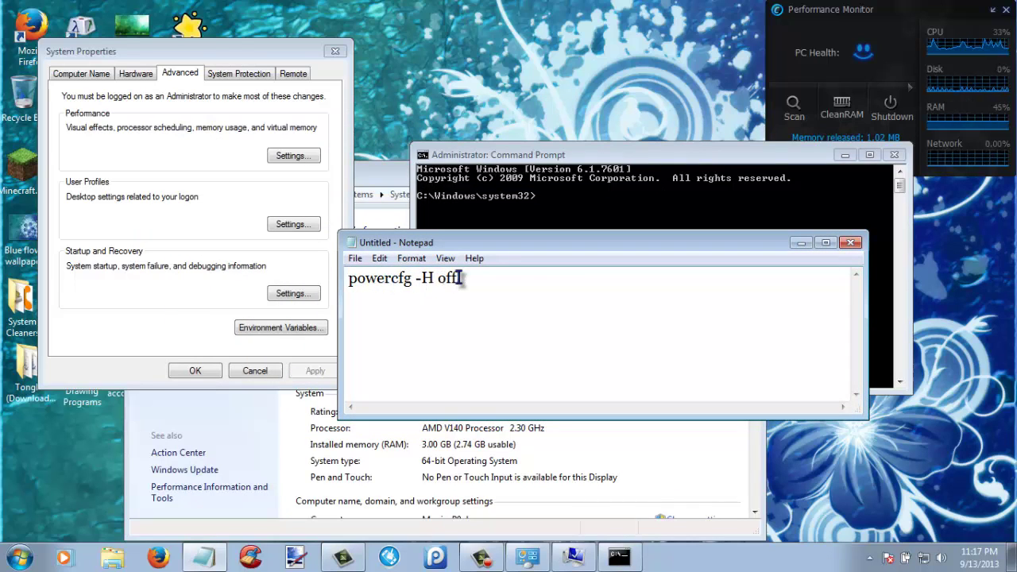
key(ctrl+a)
right_click(374, 278)
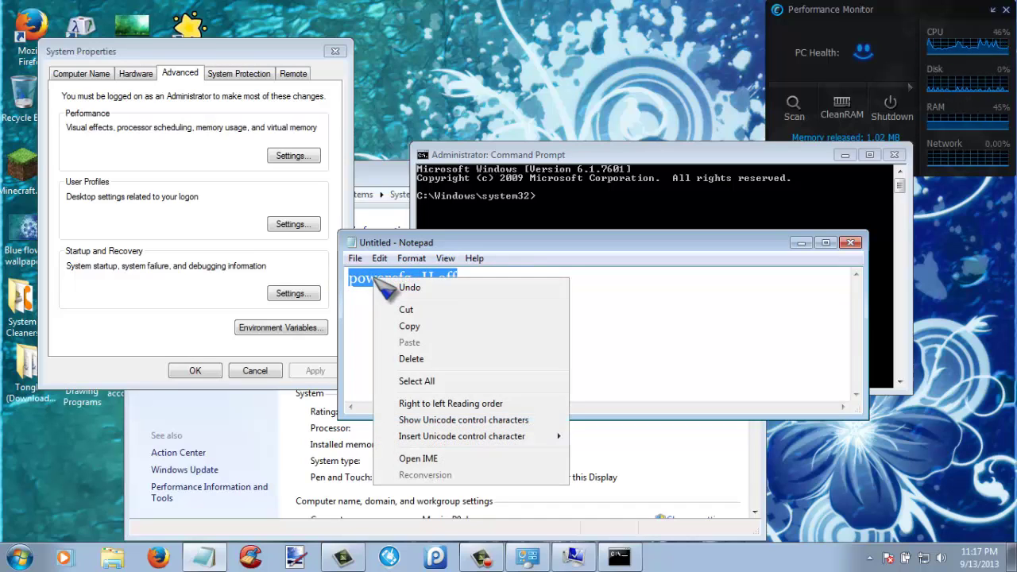
click(410, 326)
click(584, 201)
right_click(586, 205)
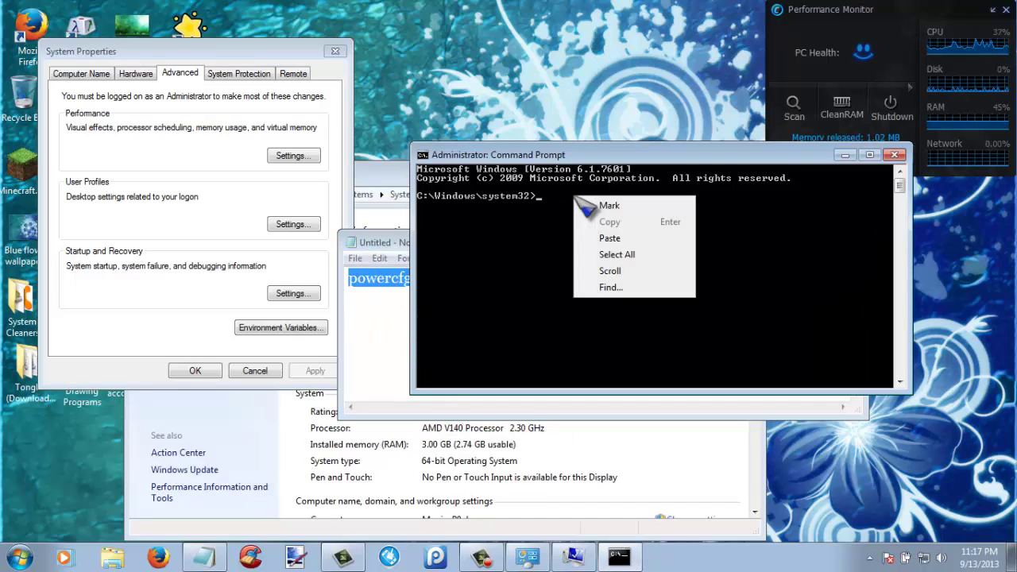
click(627, 240)
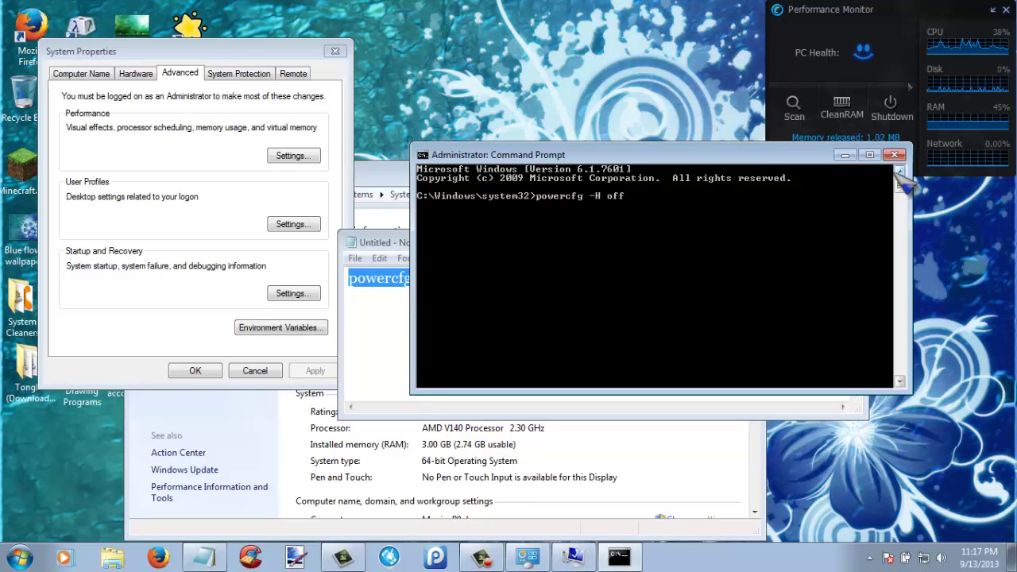
mouse_move(690, 156)
mouse_down()
mouse_move(686, 171)
mouse_move(680, 157)
mouse_up()
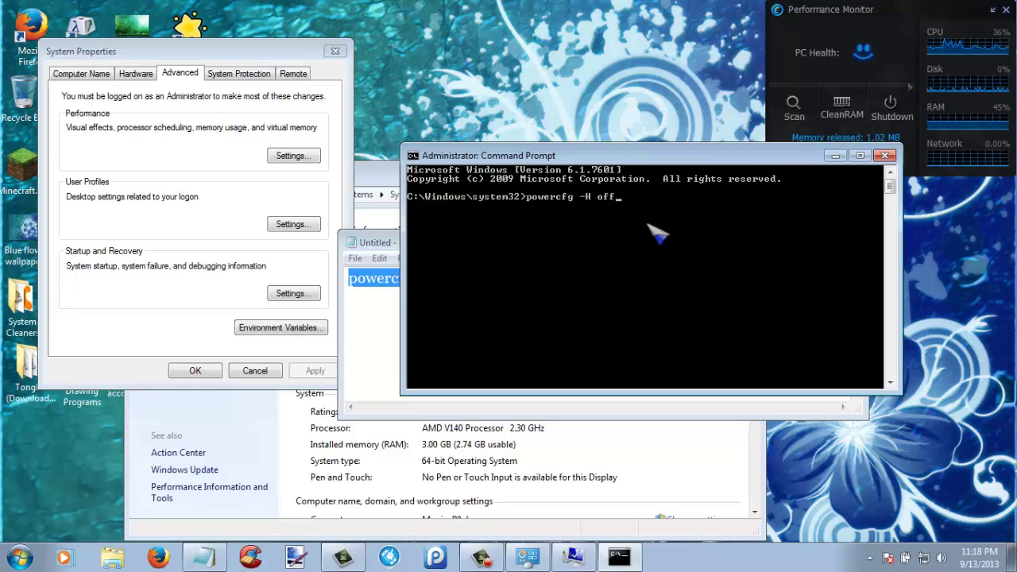
Close Command Prompt and Notepad, then reposition System Properties and the System window.
click(884, 155)
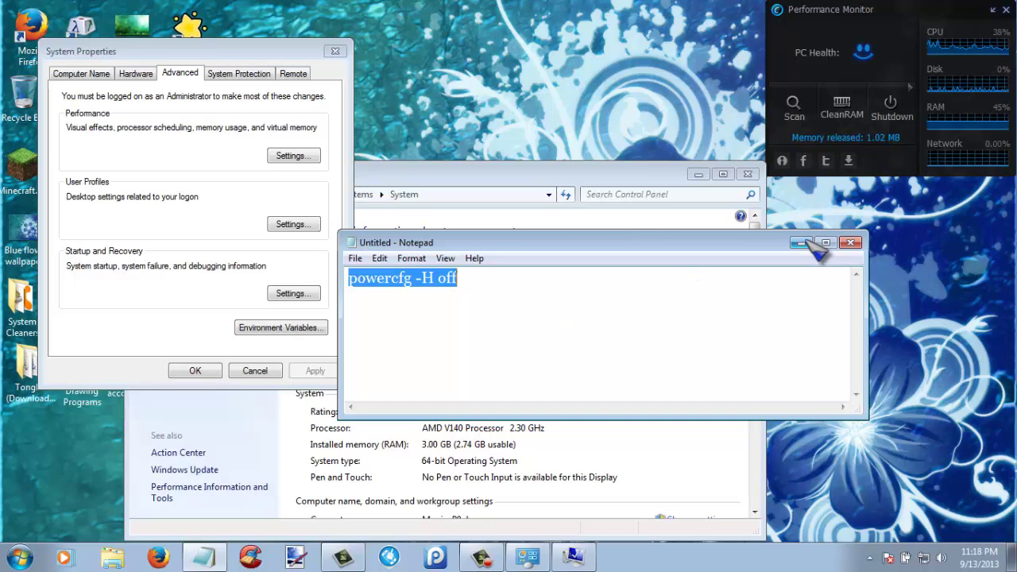
click(848, 242)
drag(264, 49, 653, 33)
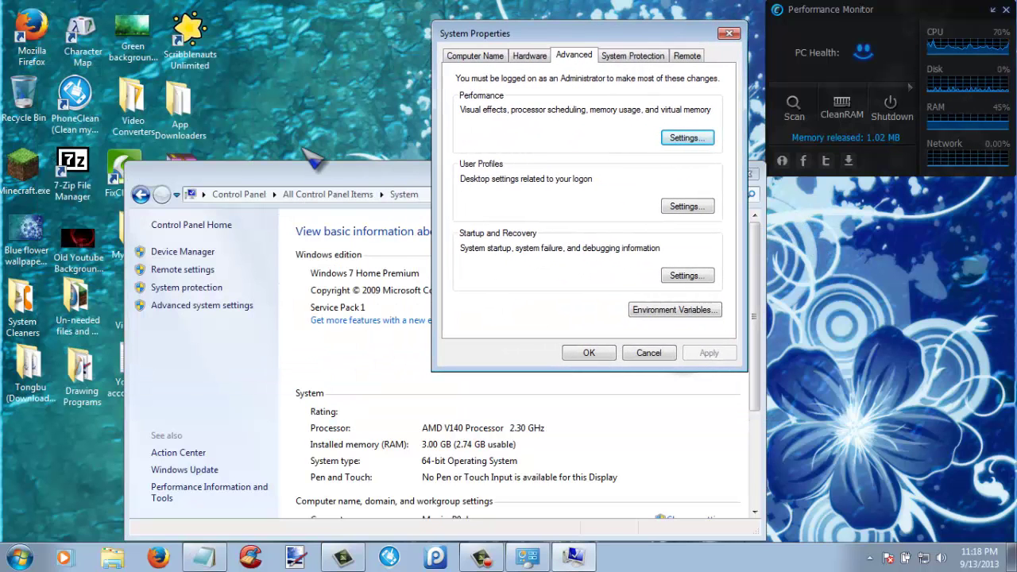
drag(340, 190, 415, 131)
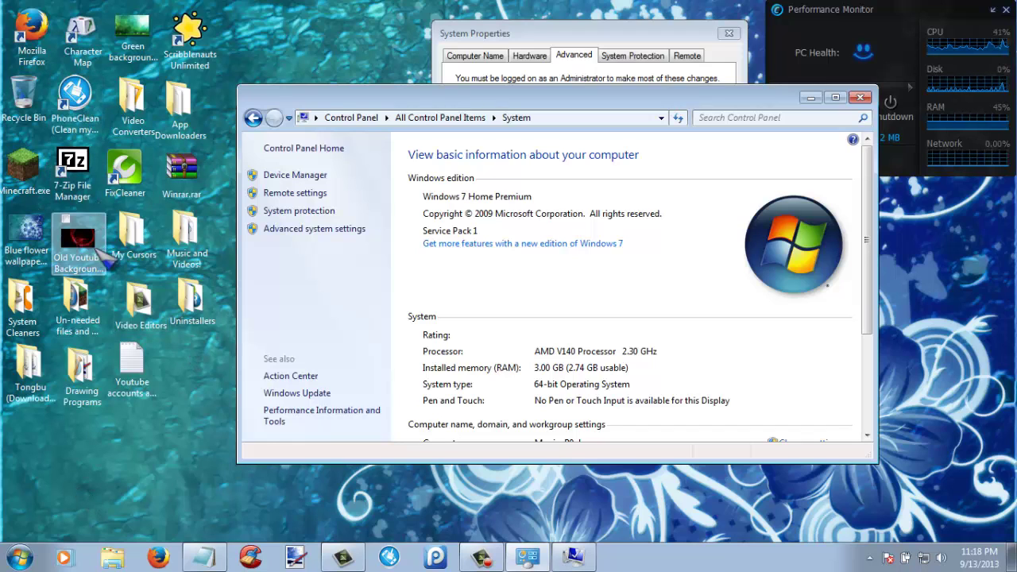
click(263, 556)
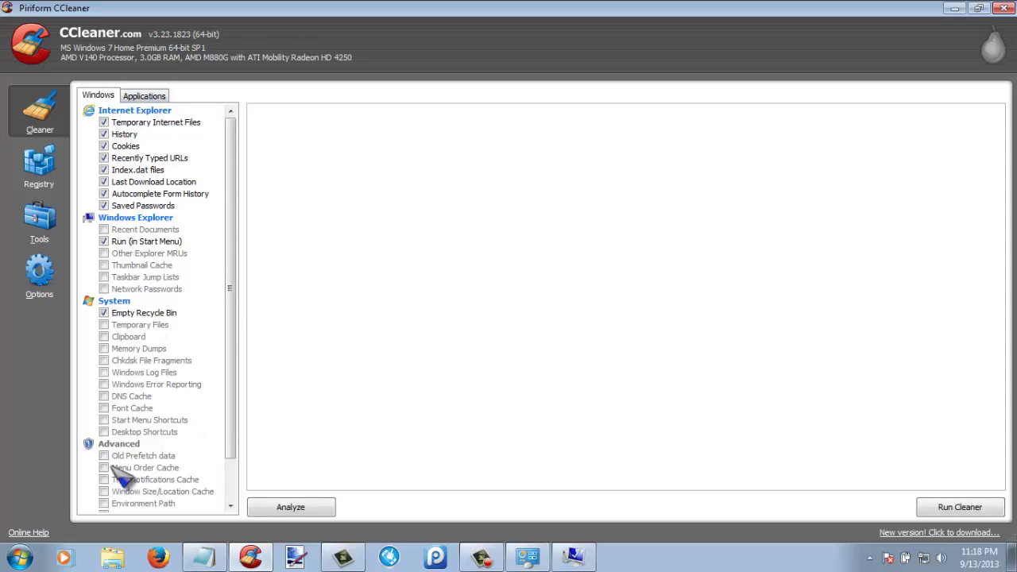
scroll(239, 484, down, 2)
scroll(239, 482, up, 2)
scroll(239, 482, down, 2)
scroll(240, 358, up, 2)
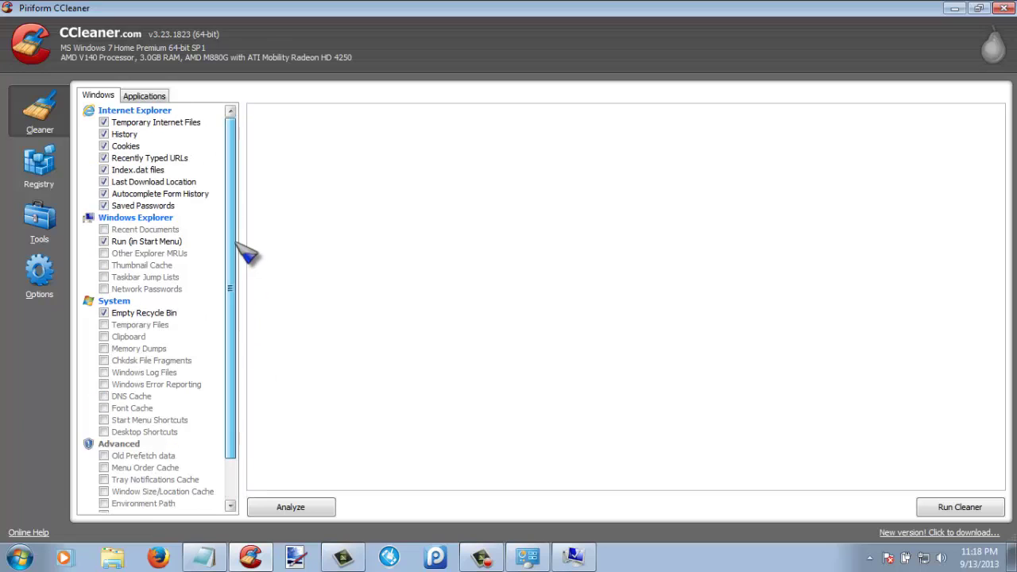
click(104, 242)
click(104, 313)
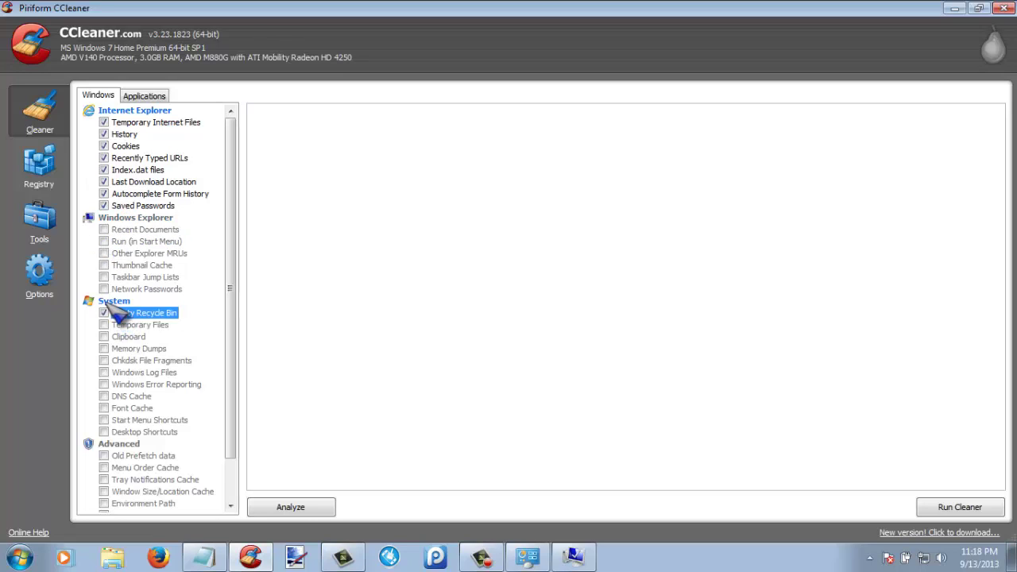
click(104, 242)
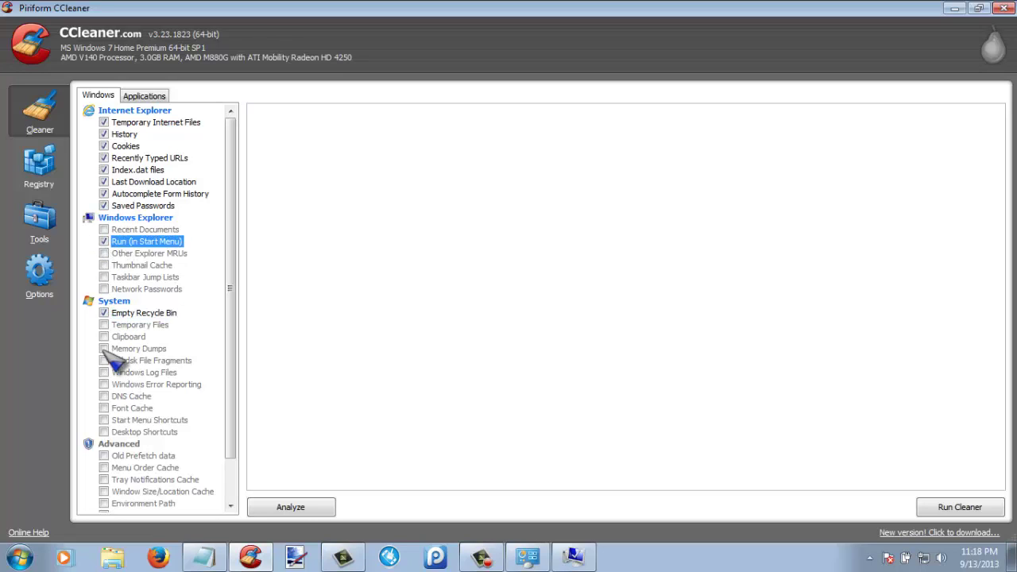
click(144, 96)
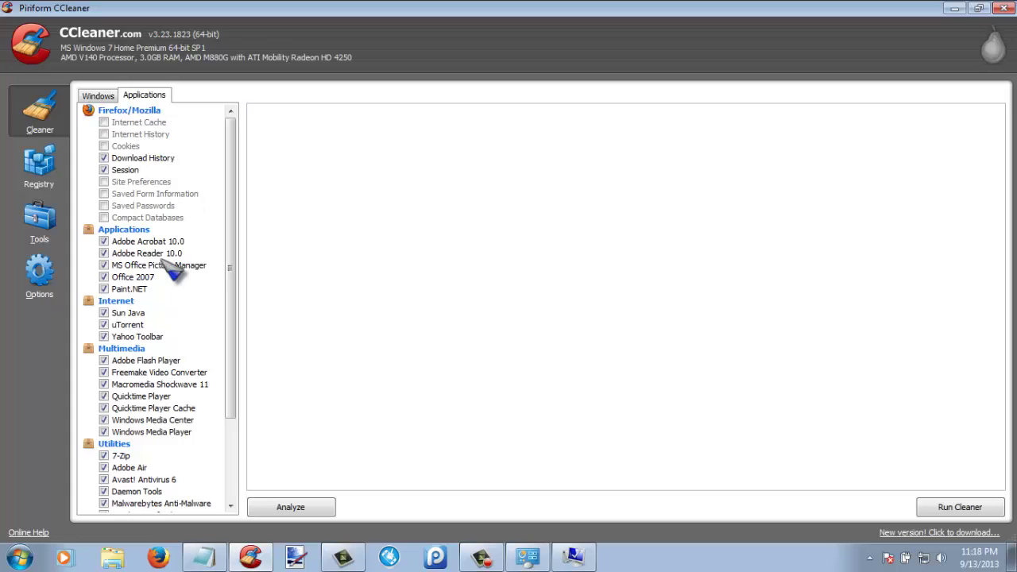
drag(232, 299, 224, 193)
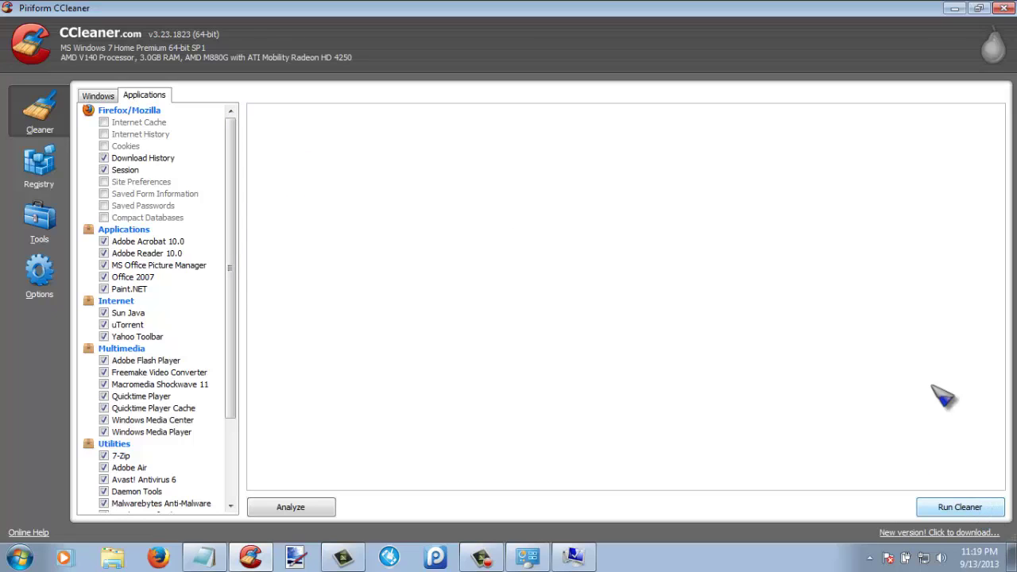
click(1003, 8)
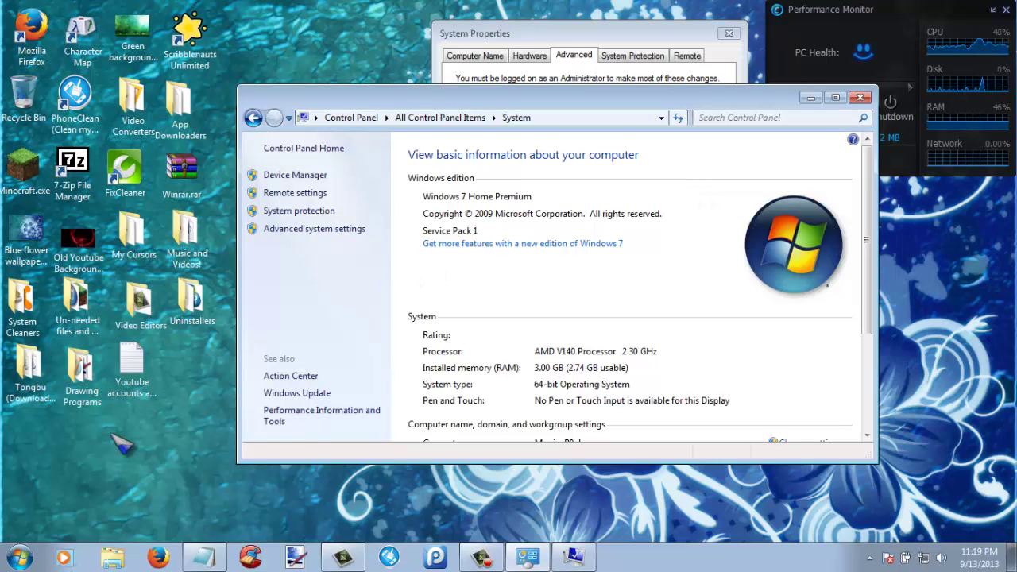
Open the Temp folder by searching %temp% from the Start menu.
click(20, 557)
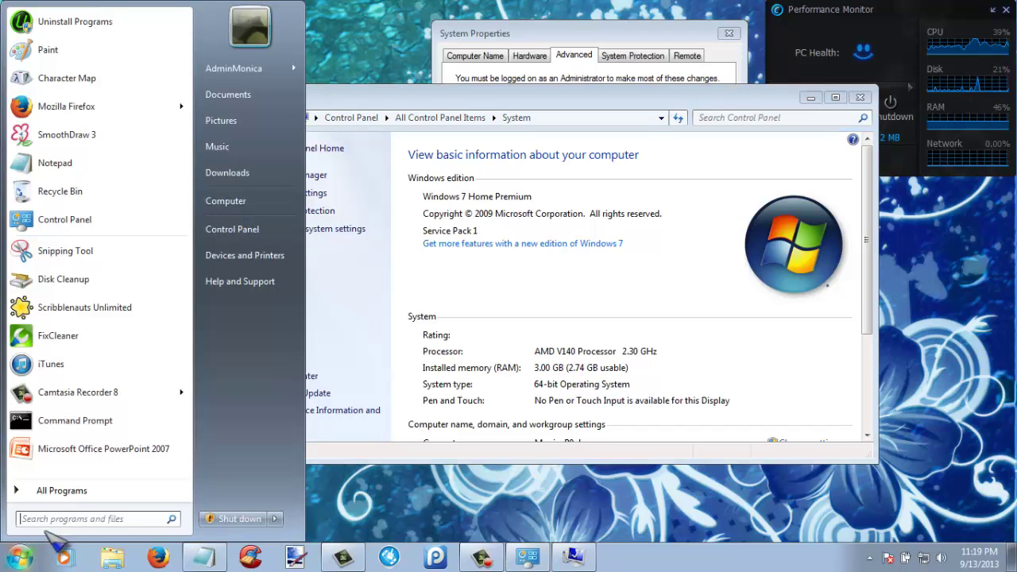
text(%te)
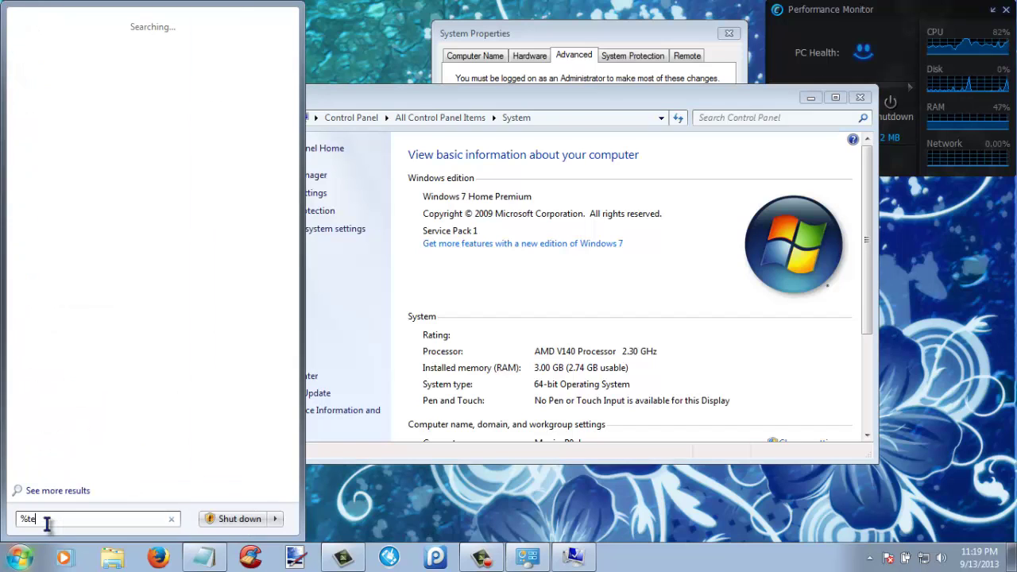
text(mp%)
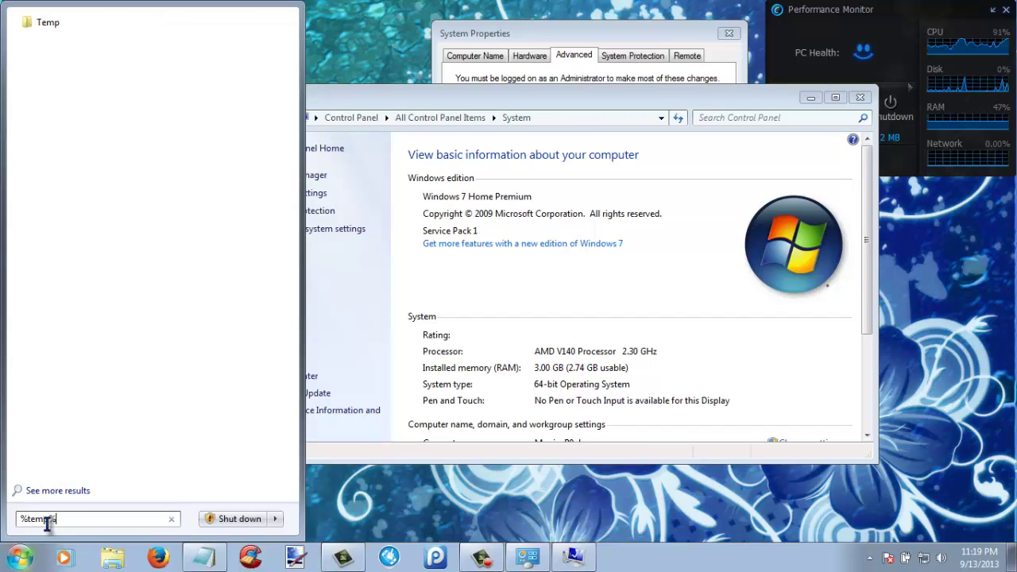
key(Return)
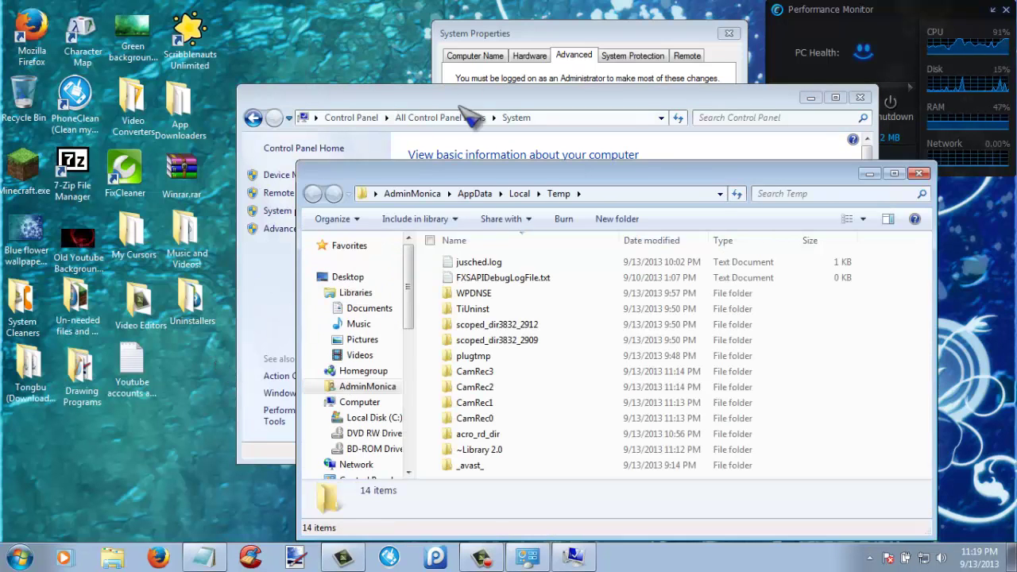
drag(451, 172, 343, 91)
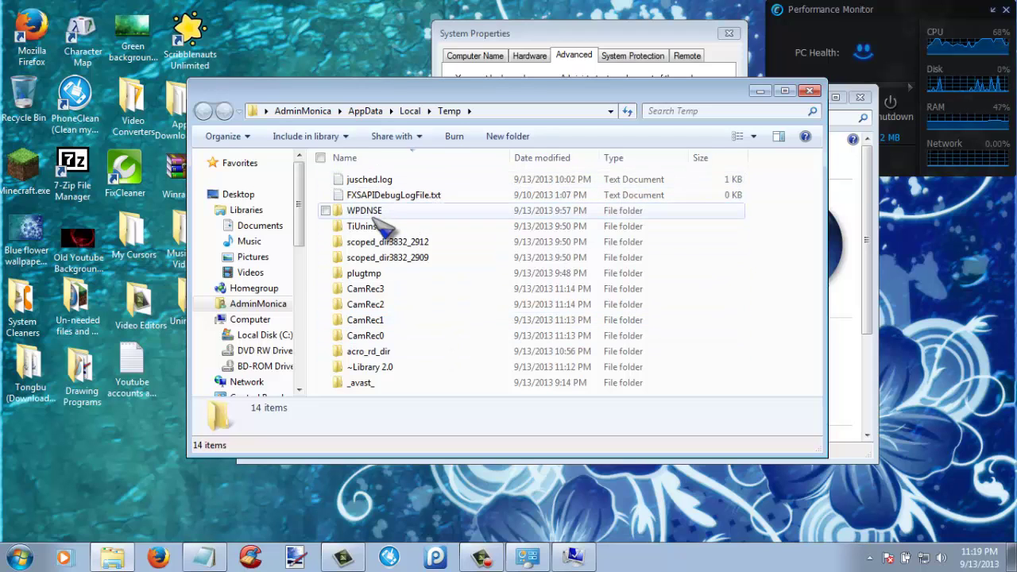
Select all 14 items in the Temp folder and delete them.
click(326, 181)
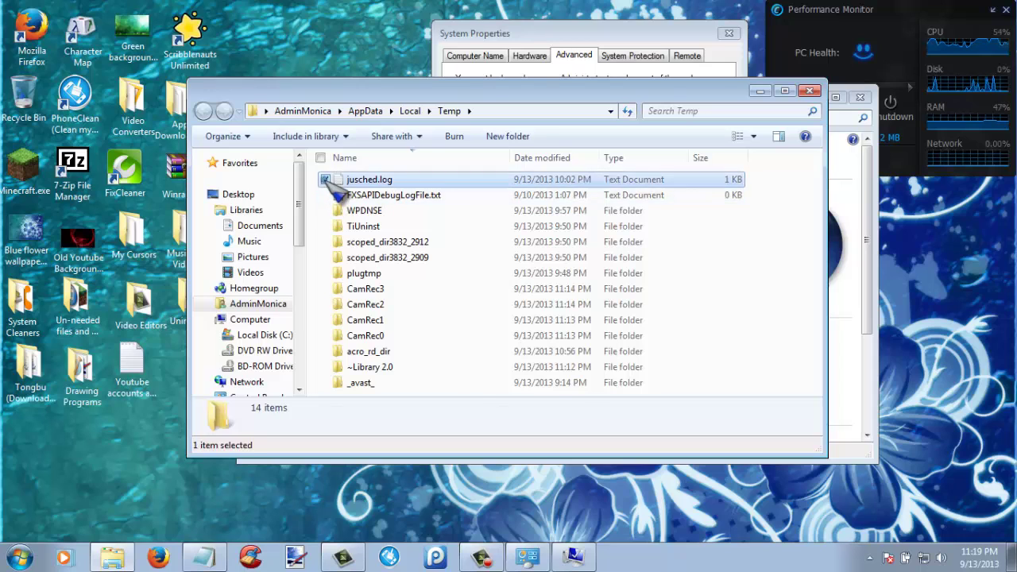
click(326, 210)
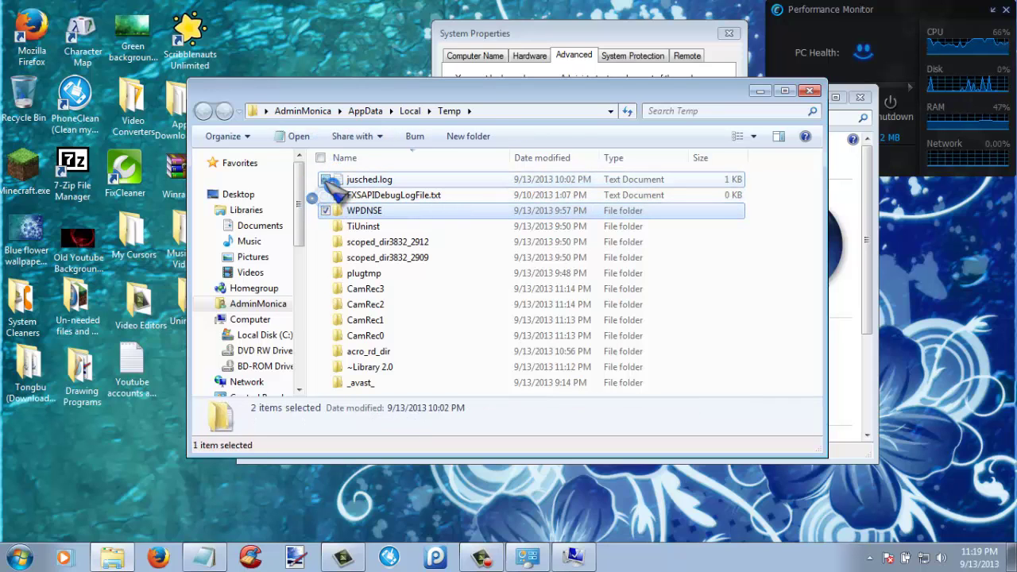
click(326, 181)
click(320, 193)
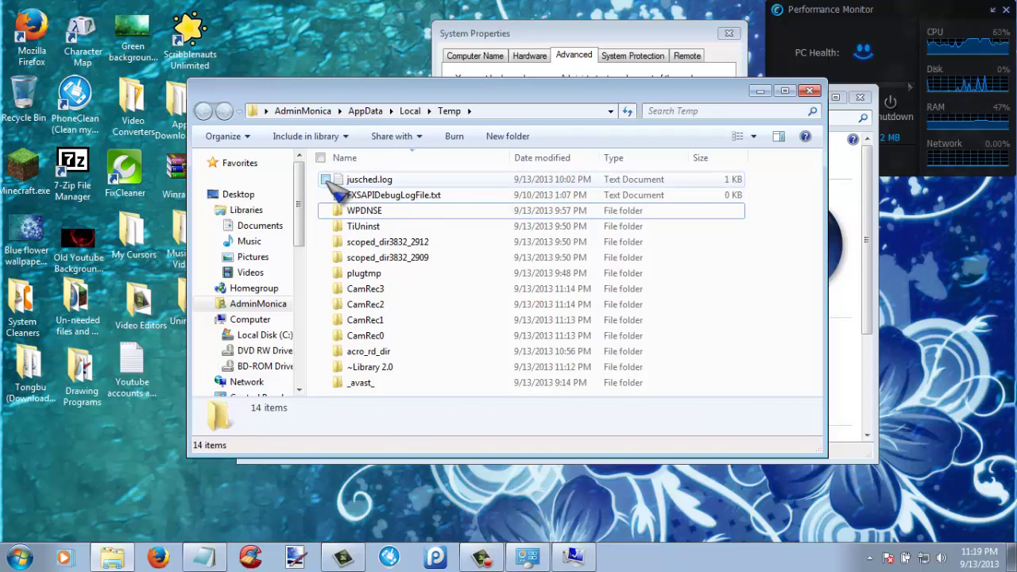
click(326, 180)
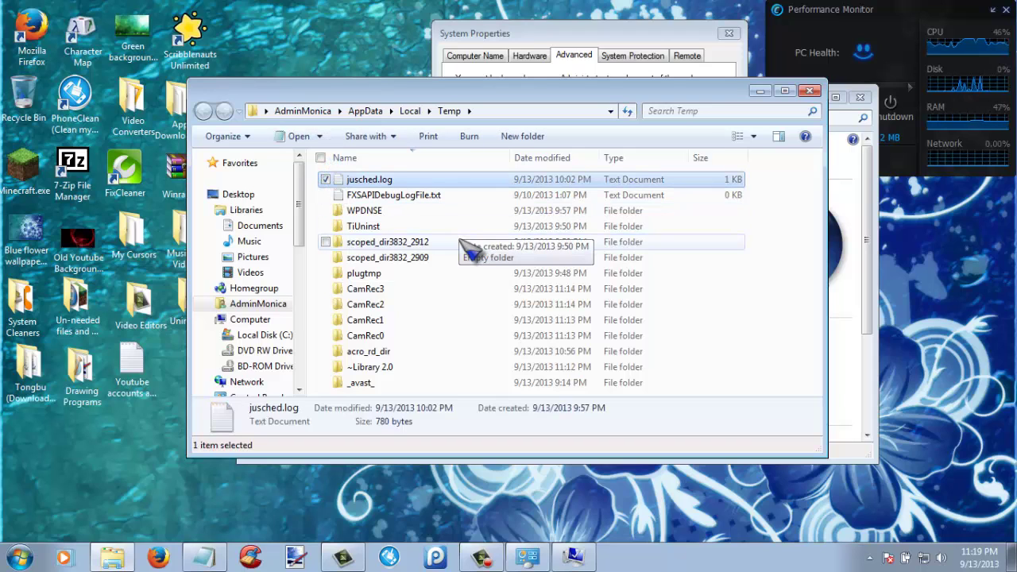
key(ctrl+a)
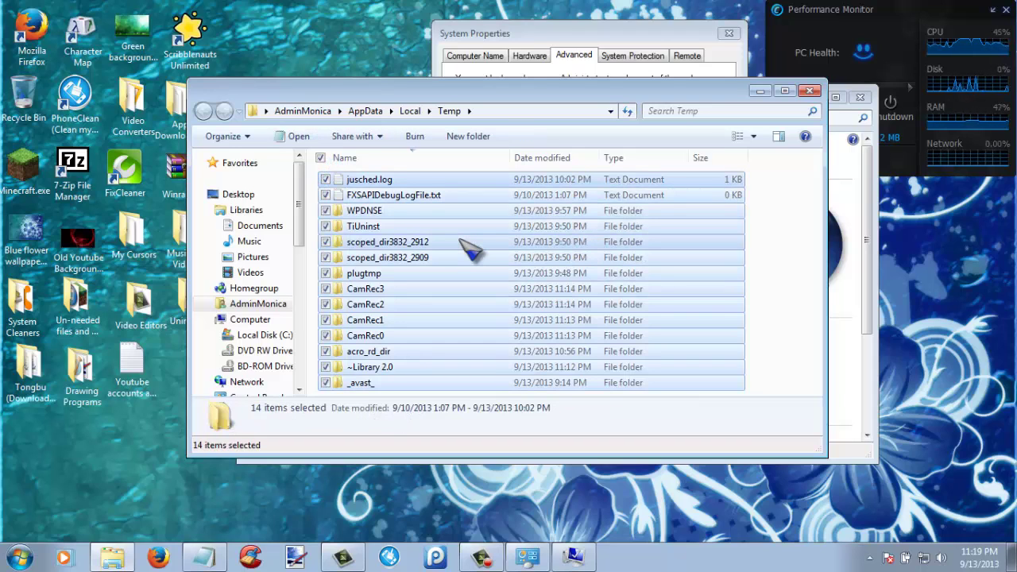
right_click(461, 240)
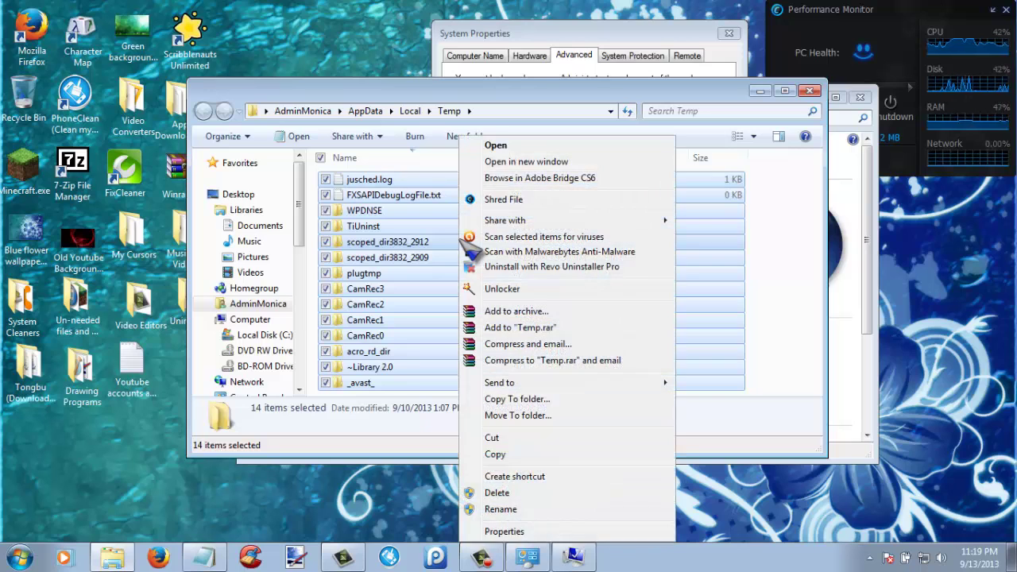
click(505, 494)
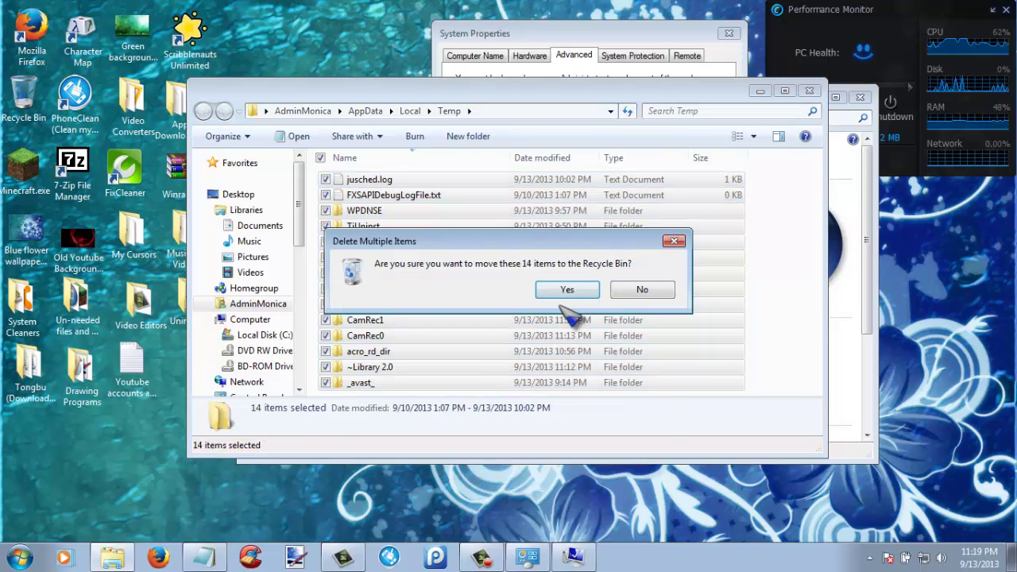
Confirm the deletion, skip the locked CamRec2, CamRec1 and CamRec0 folders, and close the Temp window.
click(567, 291)
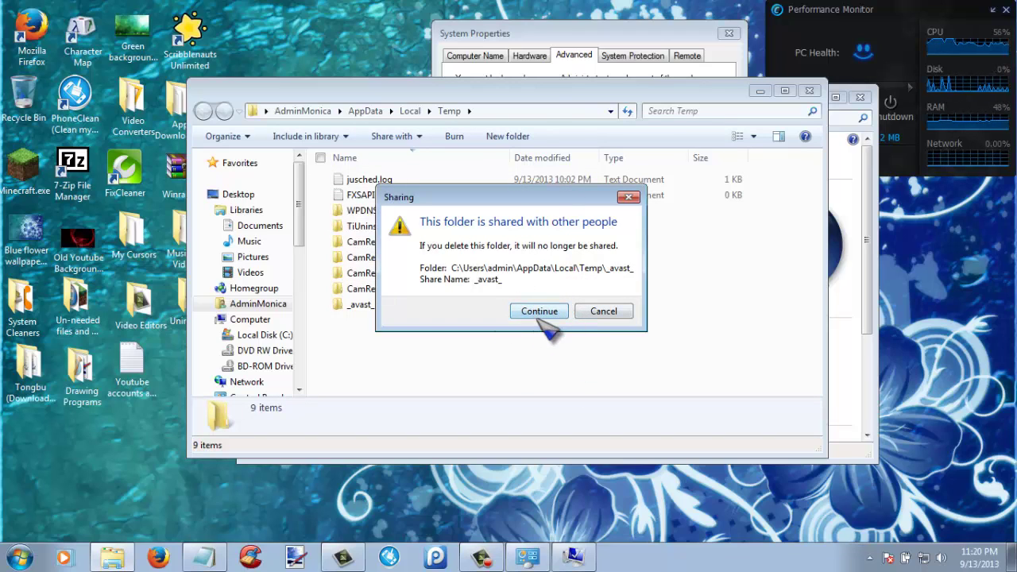
click(540, 314)
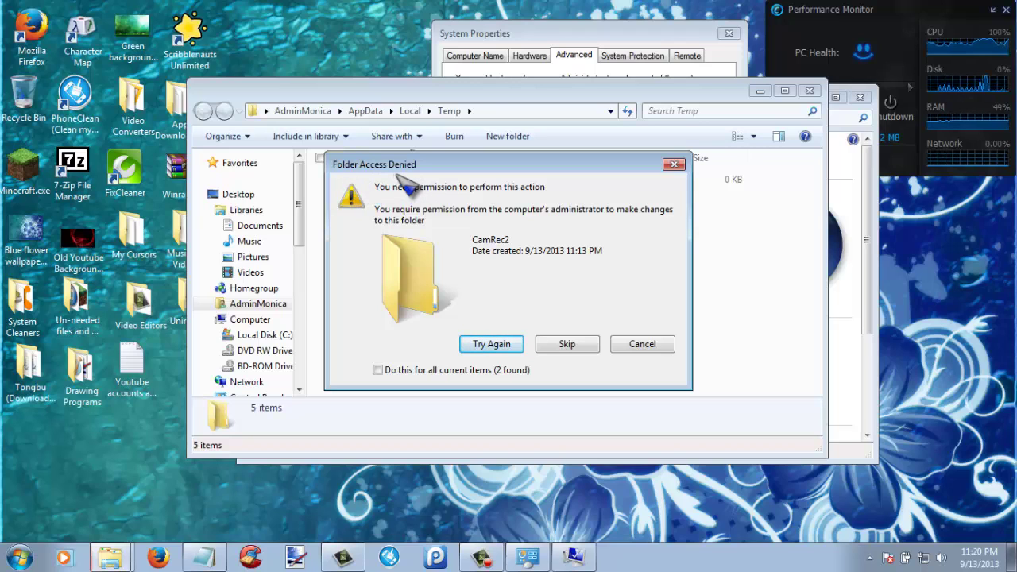
click(569, 344)
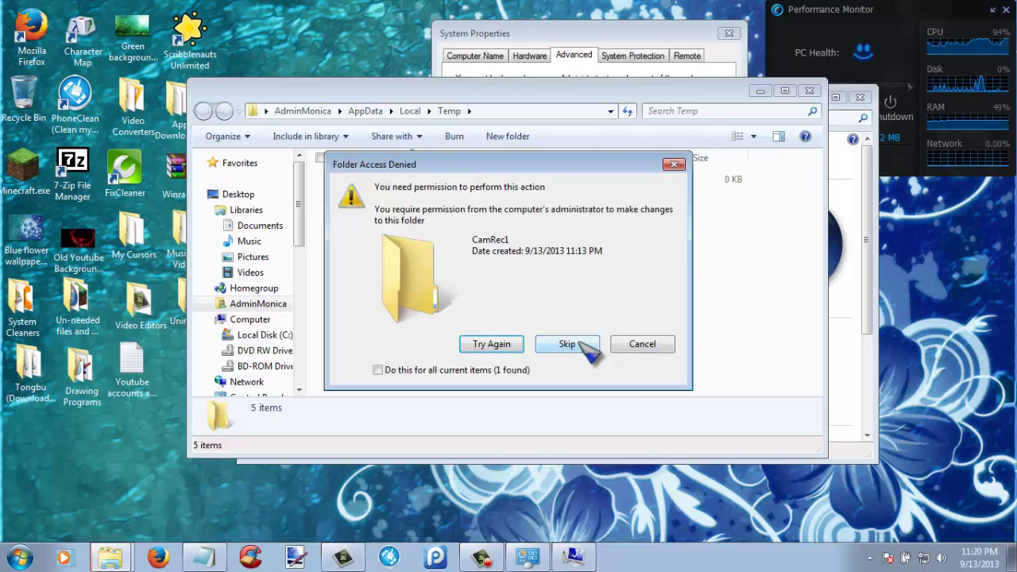
click(569, 344)
click(569, 344)
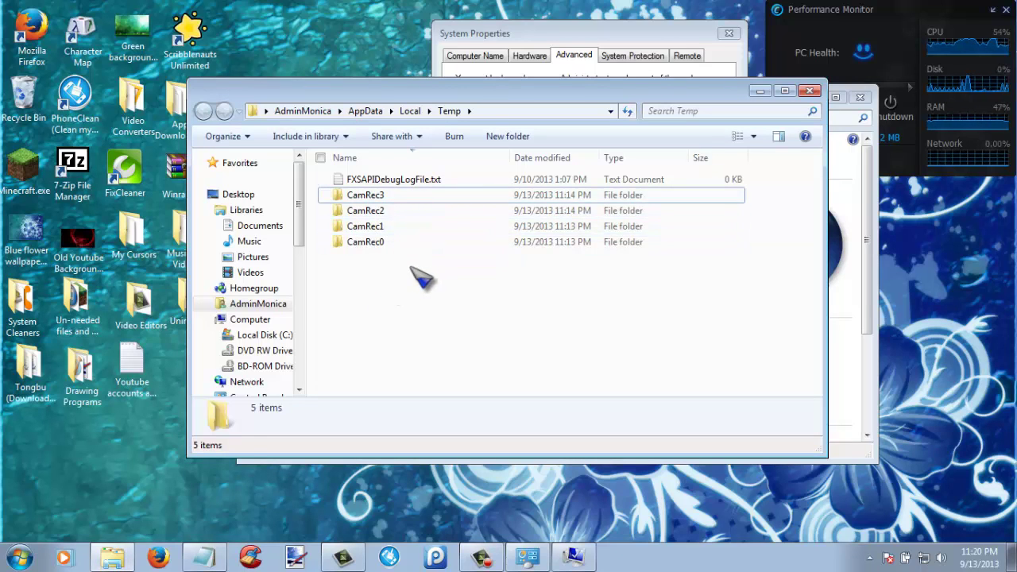
mouse_move(412, 270)
mouse_down()
mouse_move(400, 198)
mouse_move(410, 173)
mouse_move(400, 231)
mouse_move(416, 272)
mouse_up()
click(810, 89)
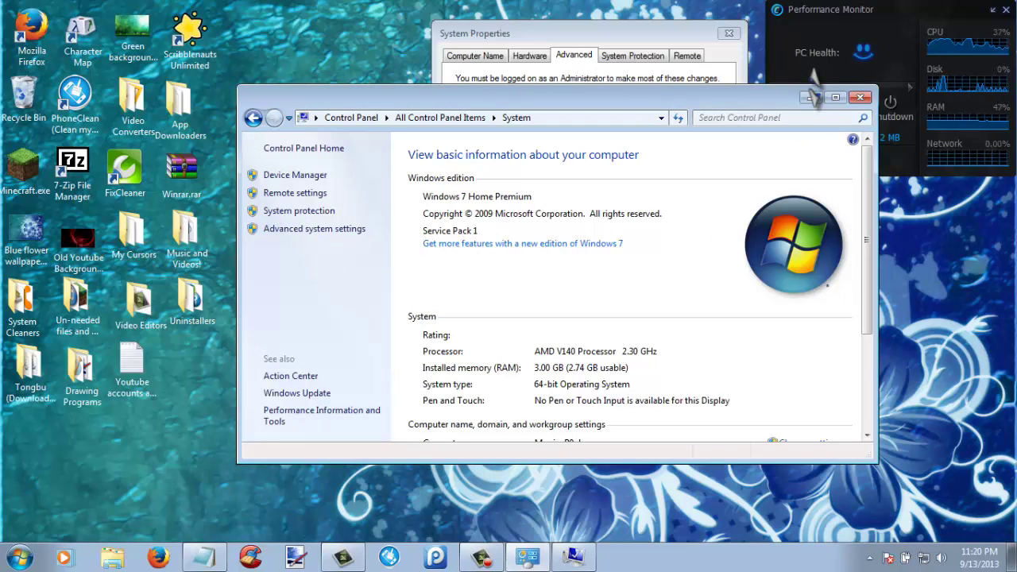
Run msconfig and keep only CursorFX, avast! Antivirus and Java enabled on the Startup list, then confirm.
click(20, 556)
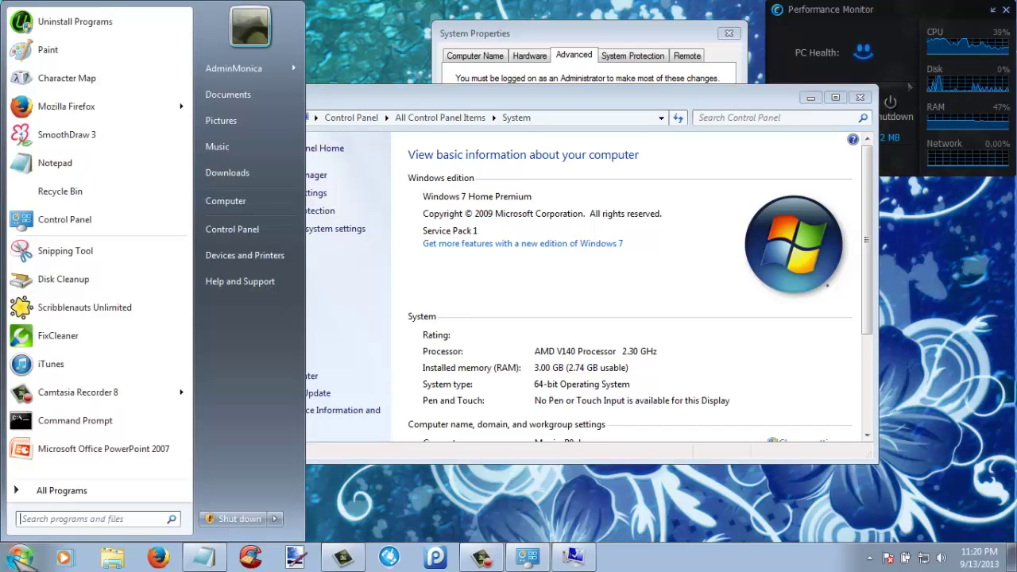
text(run)
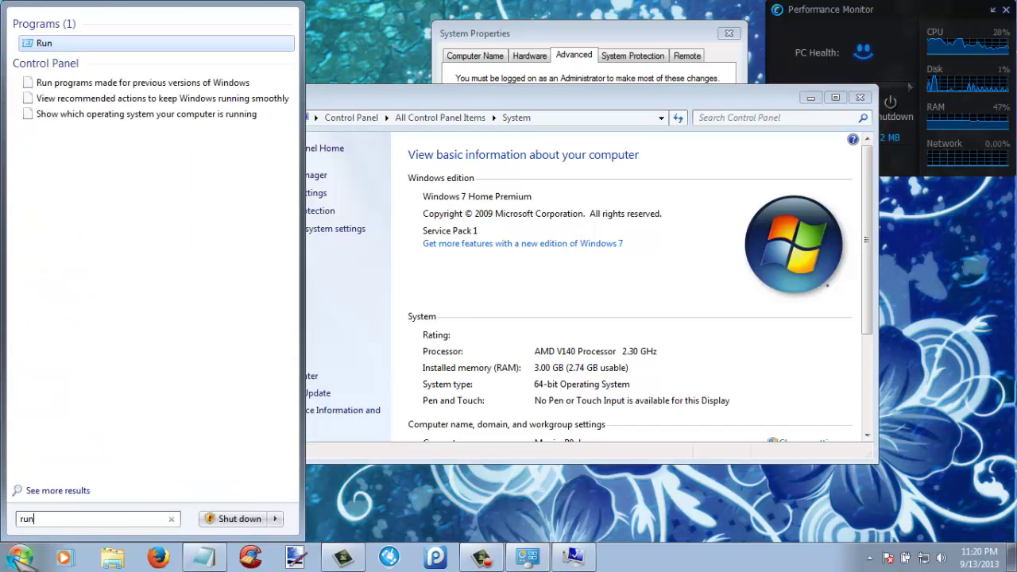
key(Return)
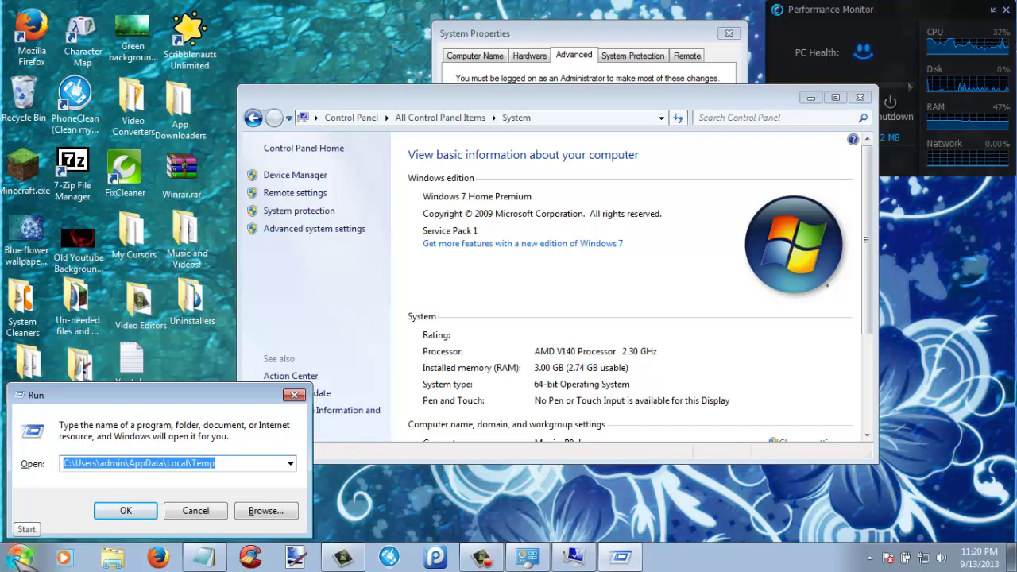
key(BackSpace)
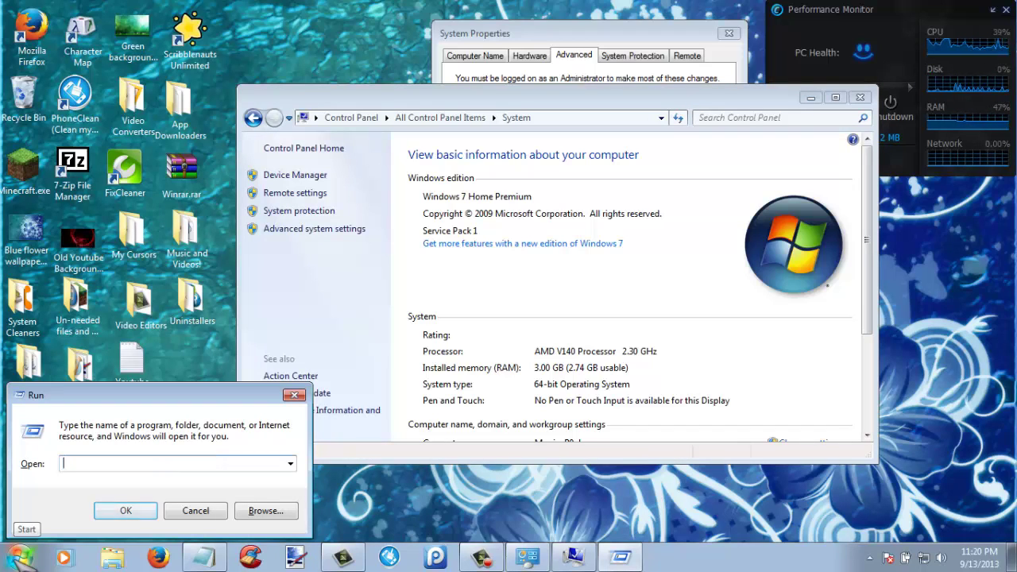
text(msconfig)
key(Return)
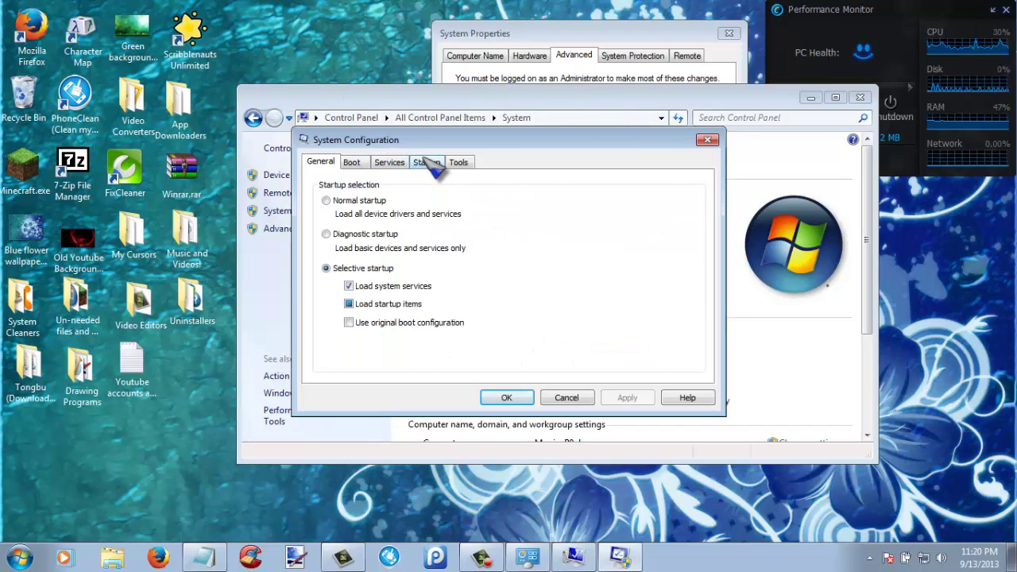
click(428, 162)
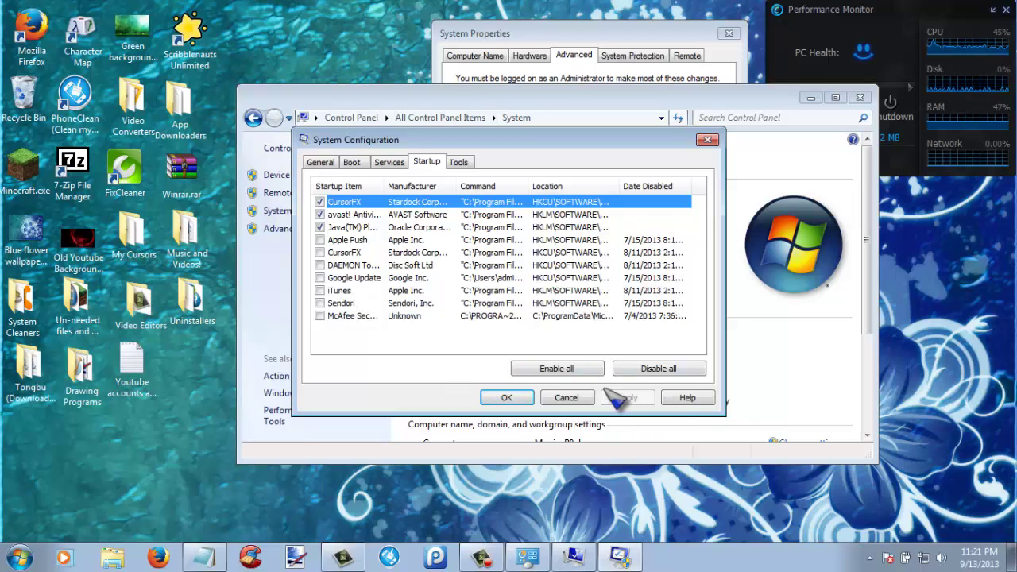
click(509, 401)
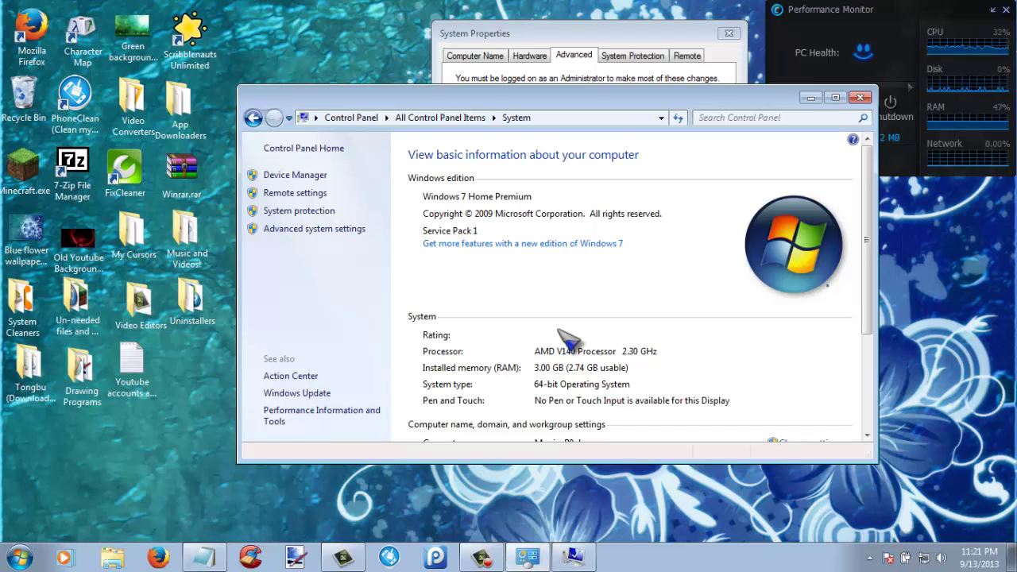
Open Power Options through Control Panel > System and Security to check the High performance plan.
click(19, 557)
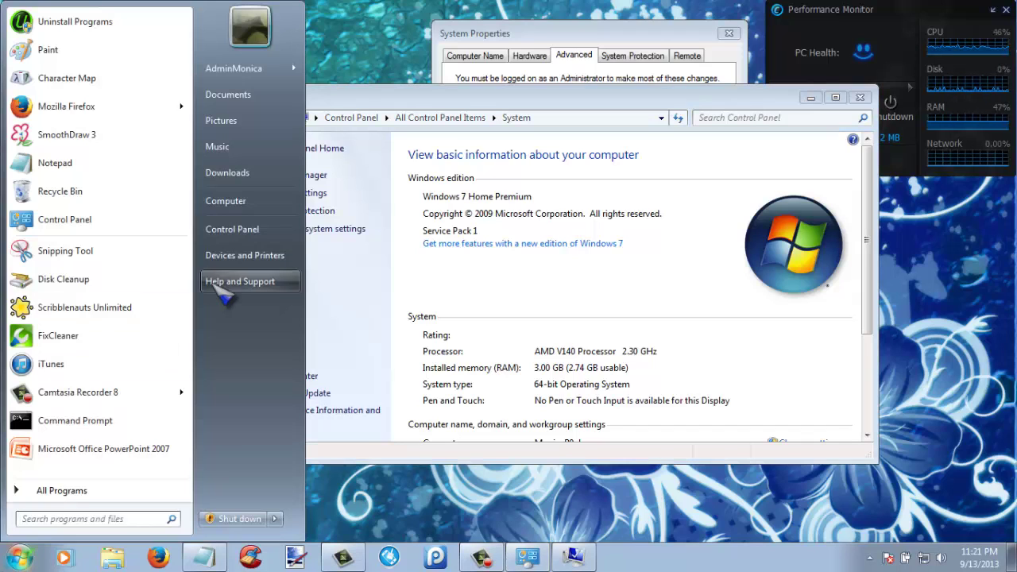
click(260, 236)
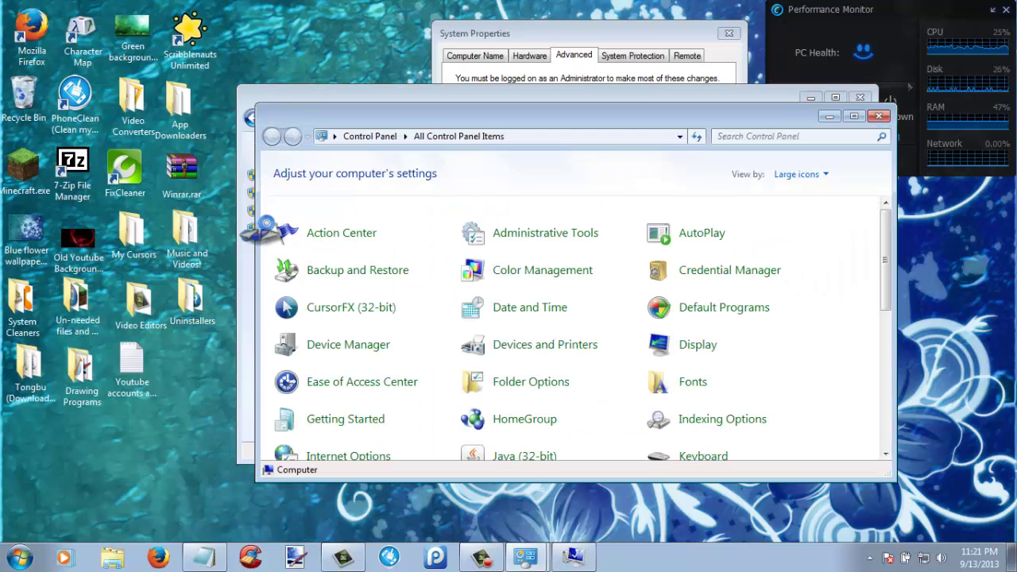
click(404, 137)
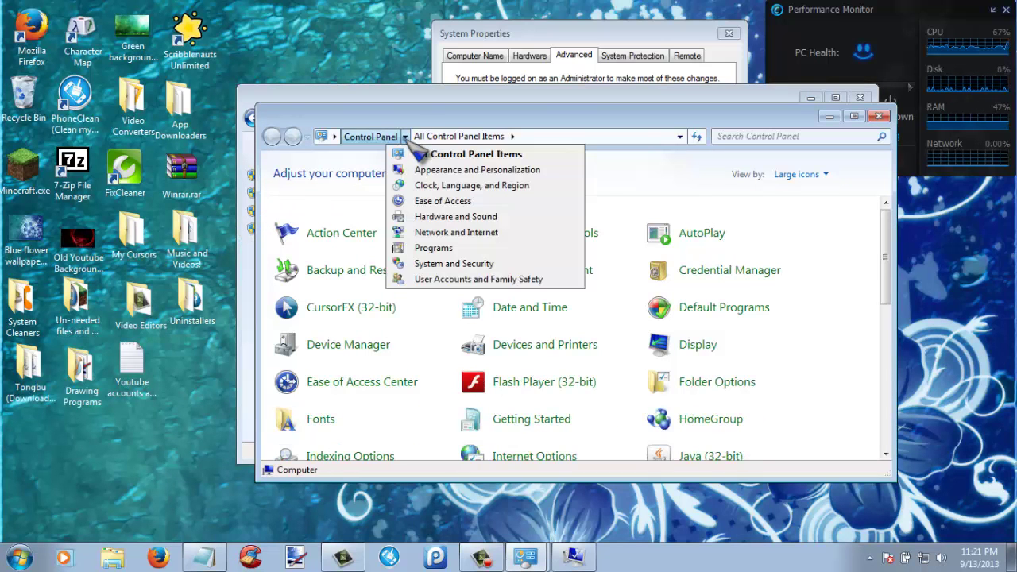
click(437, 265)
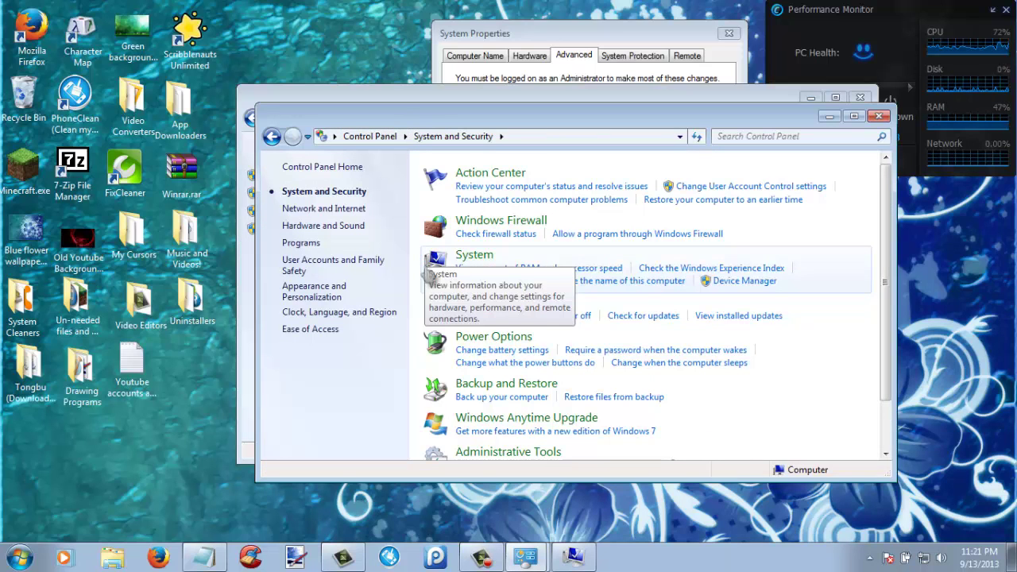
click(480, 338)
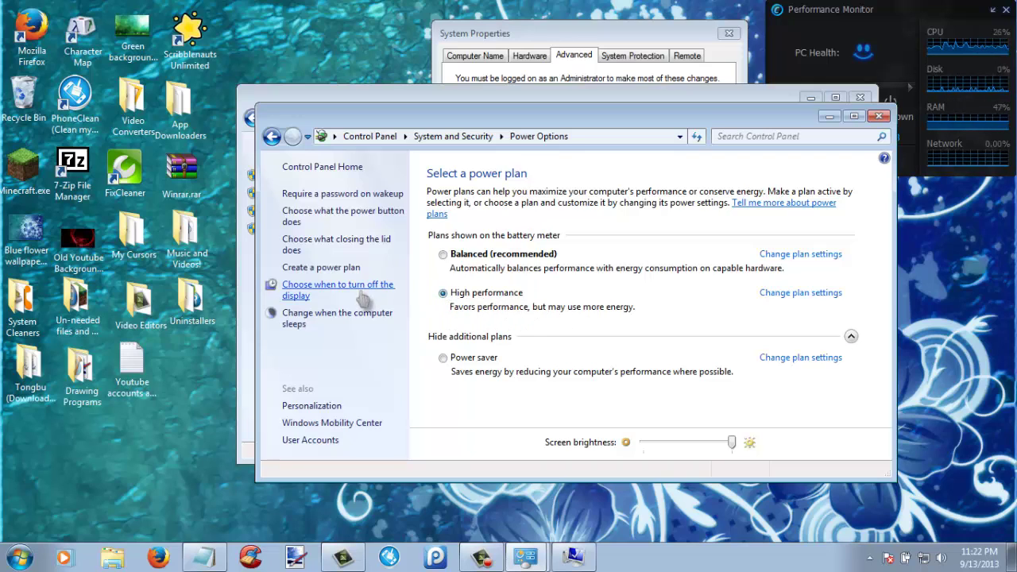
Close the Power Options, System and System Properties windows.
click(878, 116)
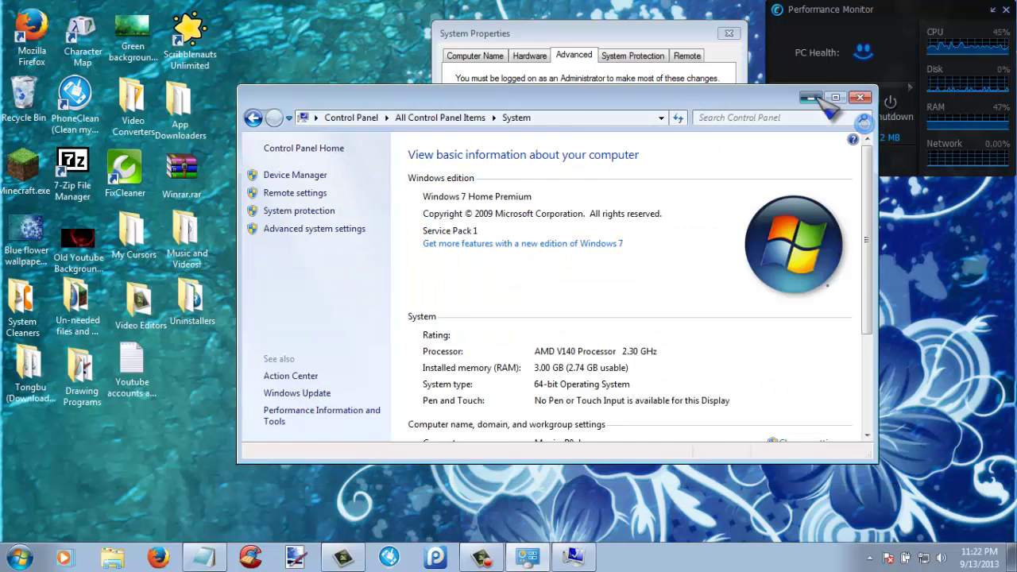
click(860, 97)
drag(679, 36, 603, 123)
click(654, 121)
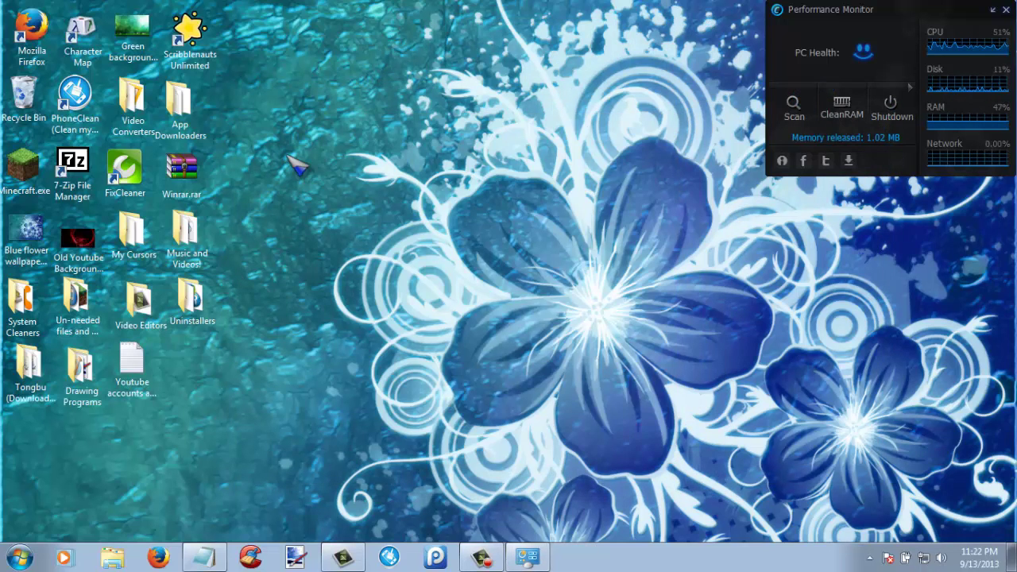
Give the Recycle Bin on Local Disk (C:) a custom maximum size of 9999 MB.
right_click(49, 125)
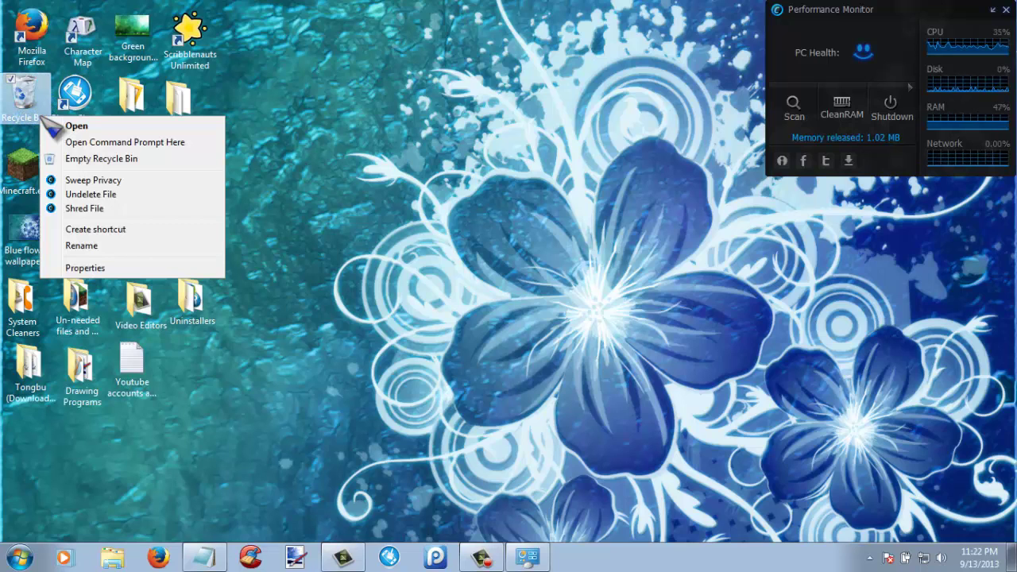
click(111, 267)
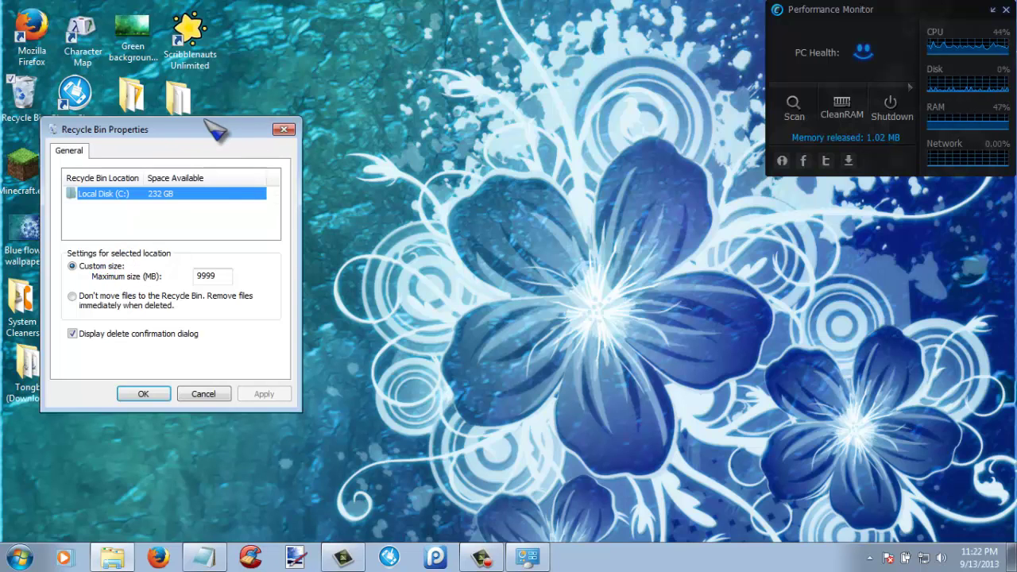
drag(210, 127, 434, 87)
click(427, 233)
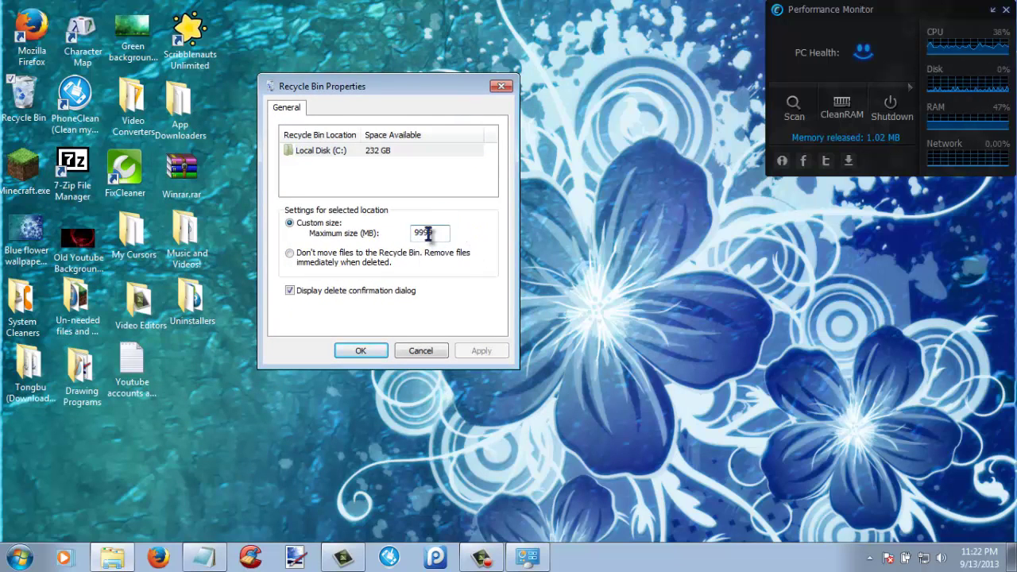
drag(445, 232, 397, 234)
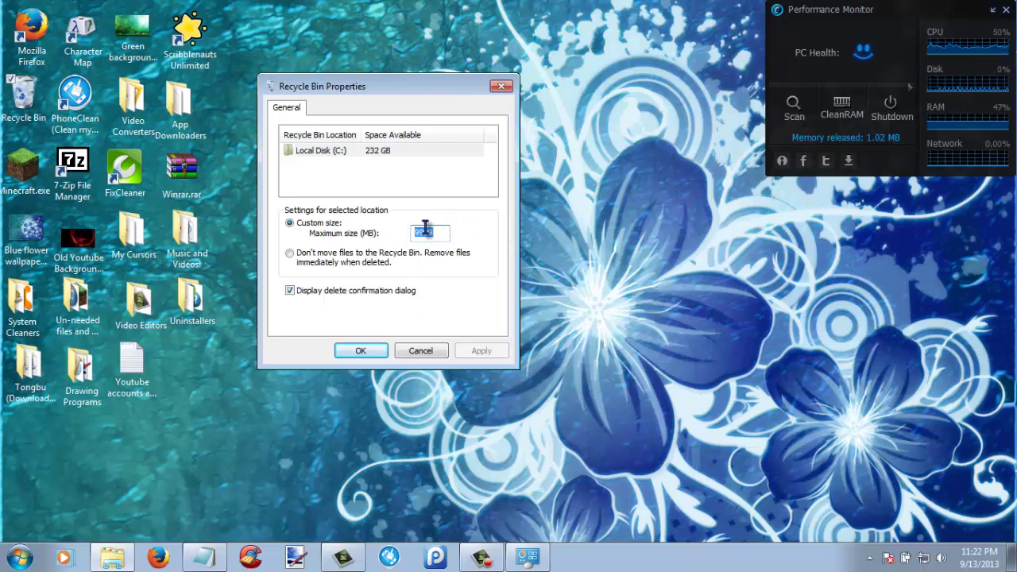
drag(436, 235, 401, 236)
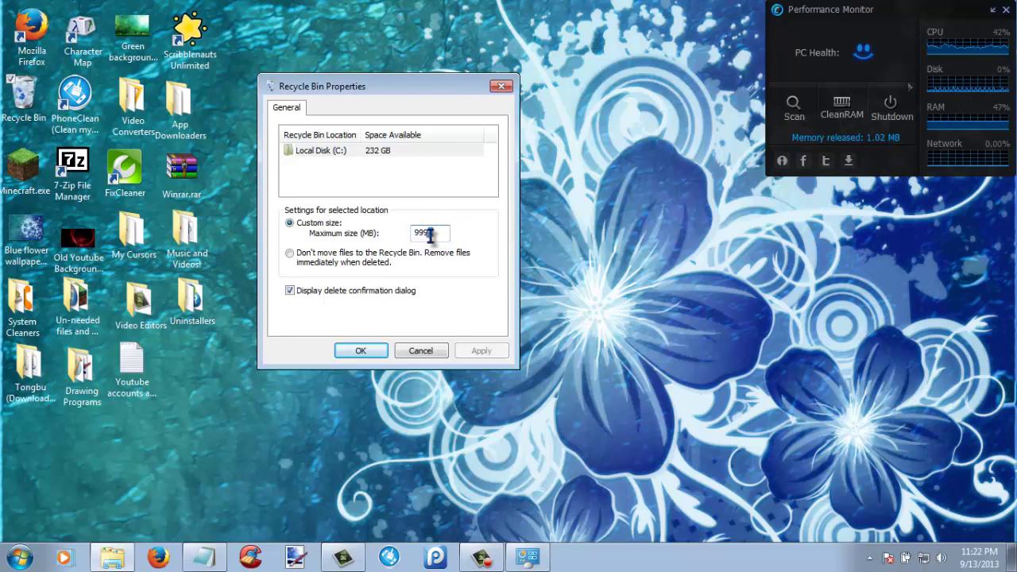
click(433, 234)
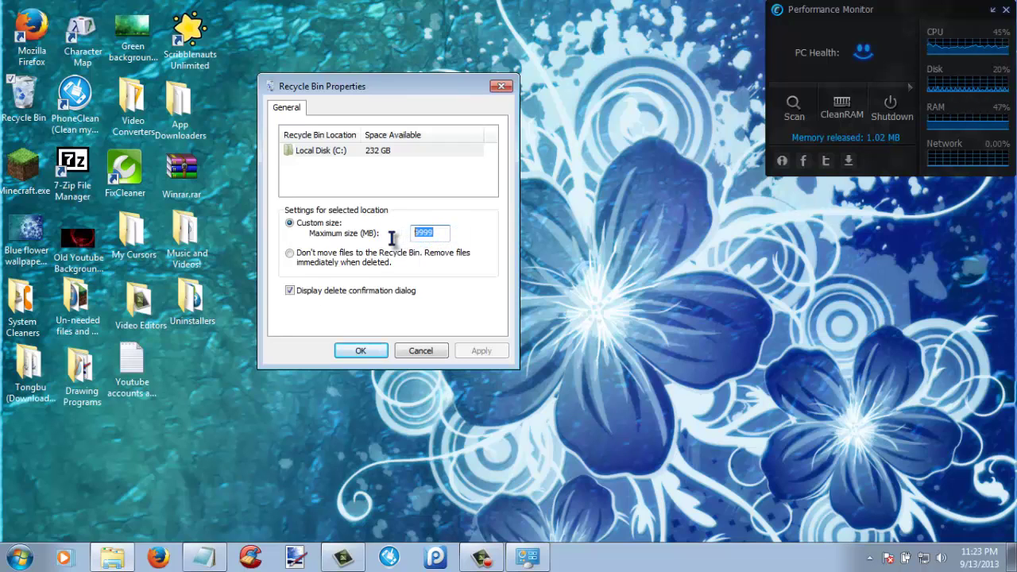
drag(392, 238, 470, 239)
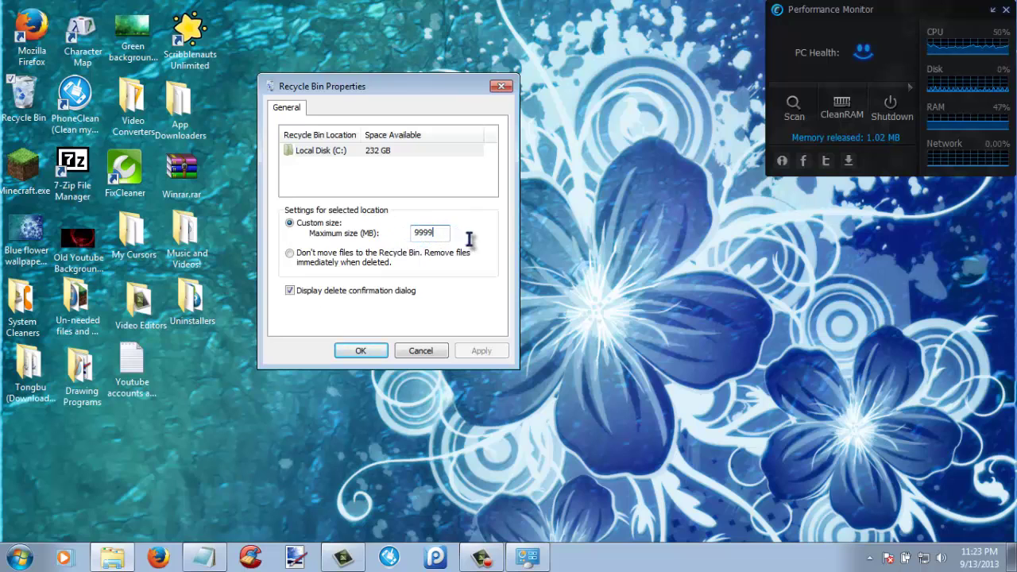
click(362, 351)
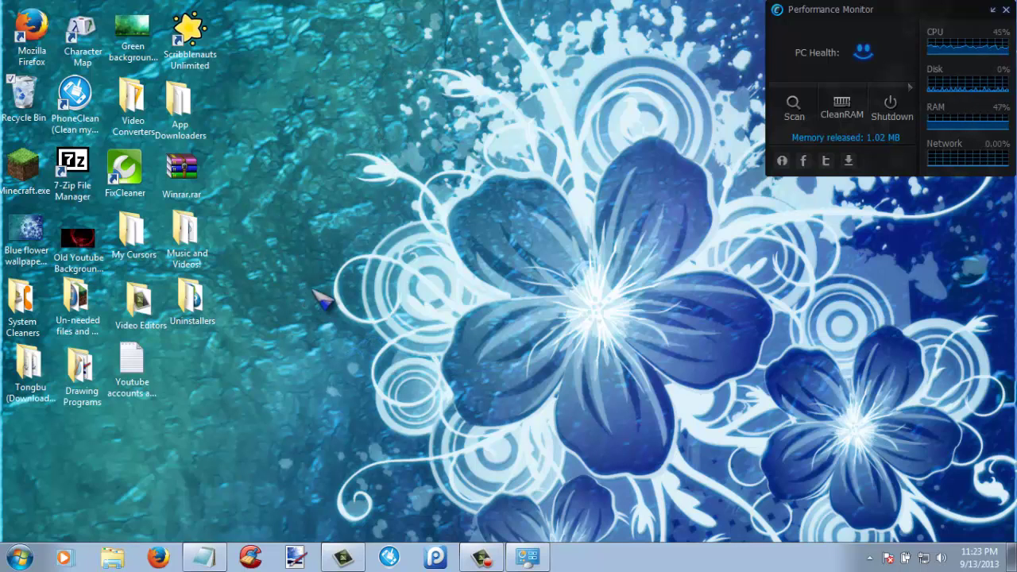